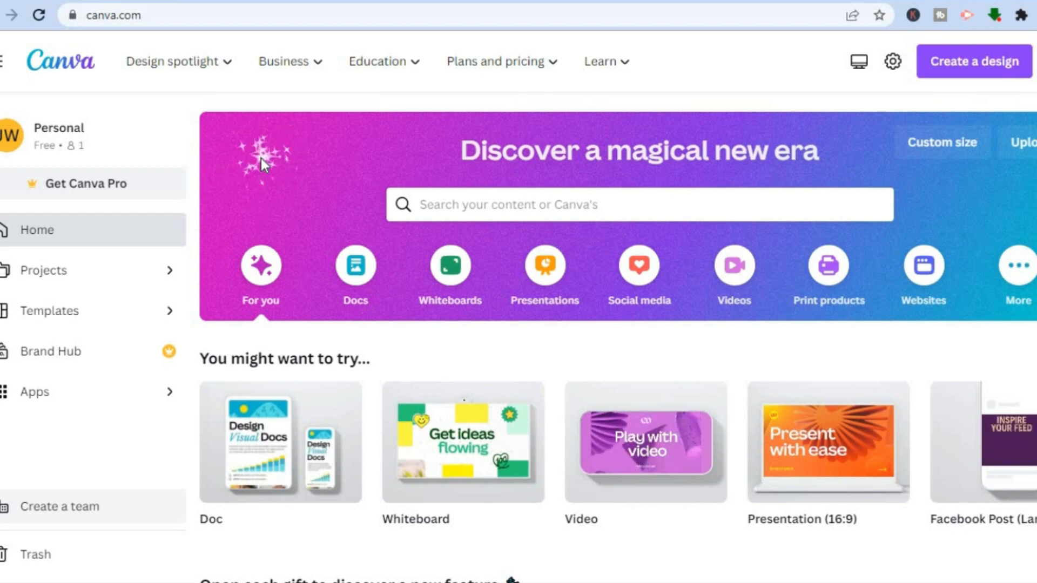
Step: Find "mood board" templates and open the Beige Earthy My New Year Goals Mood Board Poster for customizing
{"action": "left_click", "coordinate": [483, 204]}
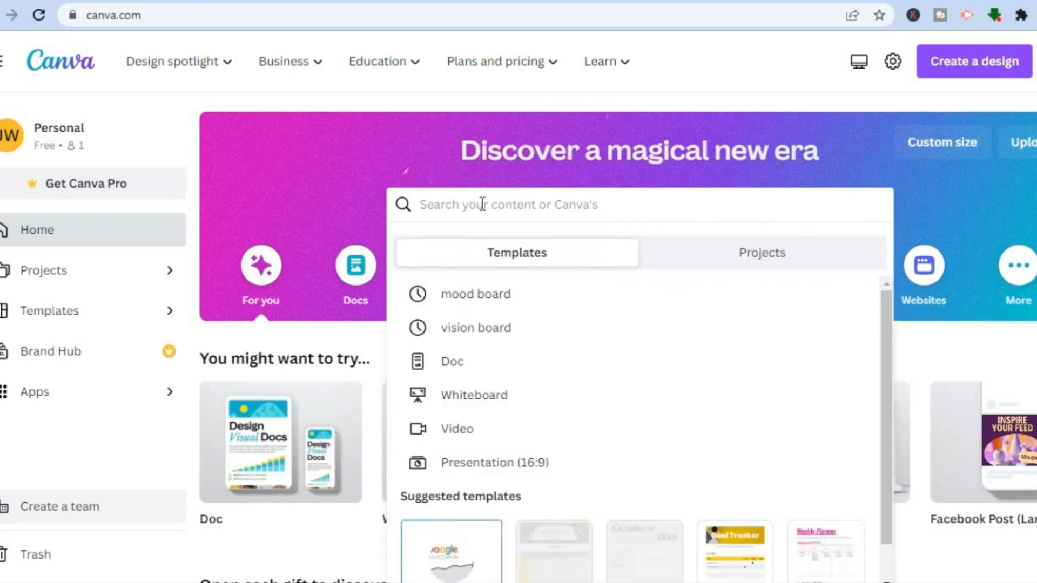
{"action": "left_click", "coordinate": [495, 298]}
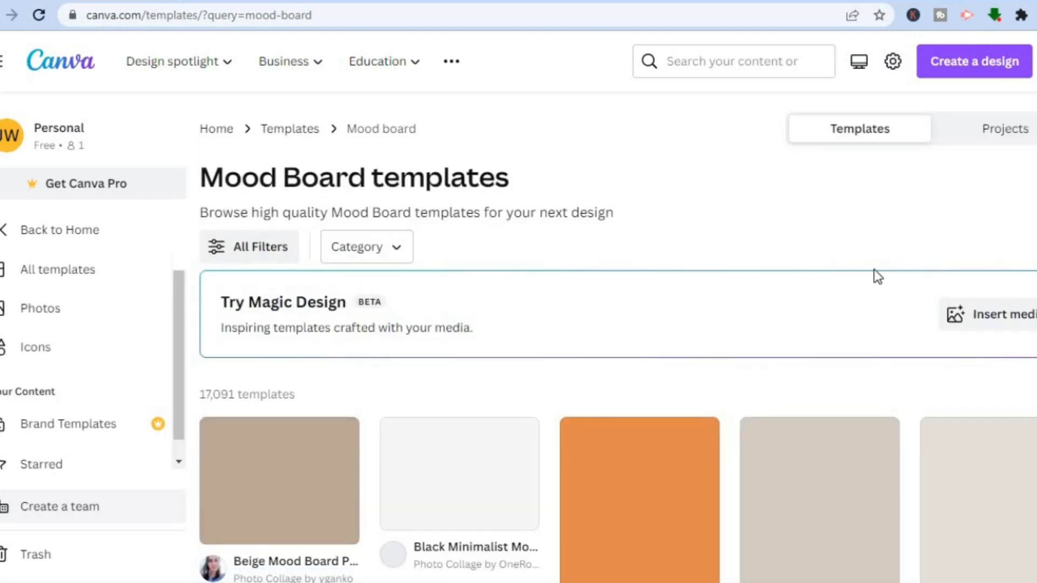
{"action": "scroll", "coordinate": [604, 344], "scroll_direction": "down", "scroll_amount": 1}
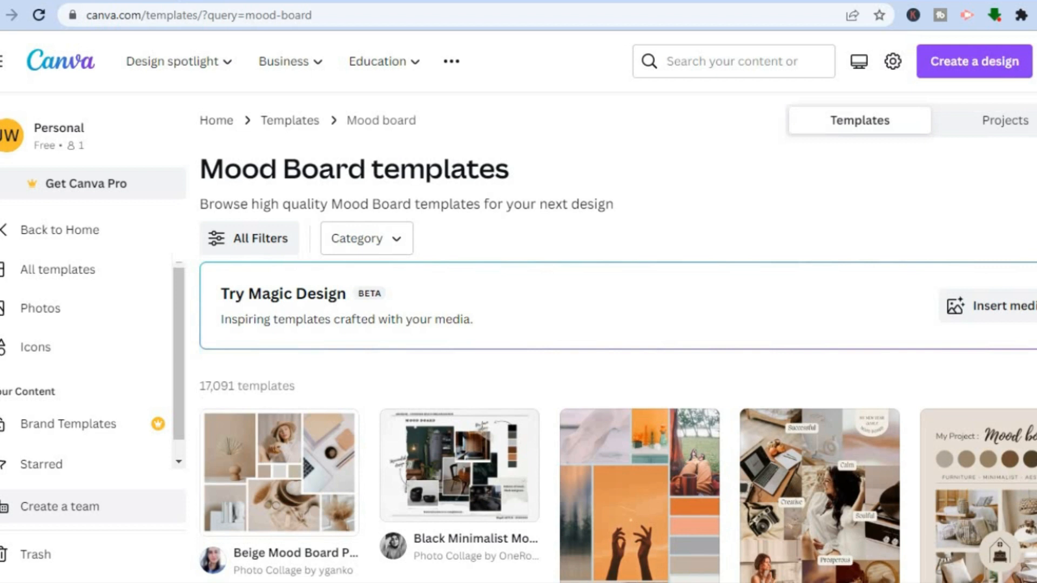
{"action": "scroll", "coordinate": [604, 344], "scroll_direction": "down", "scroll_amount": 3}
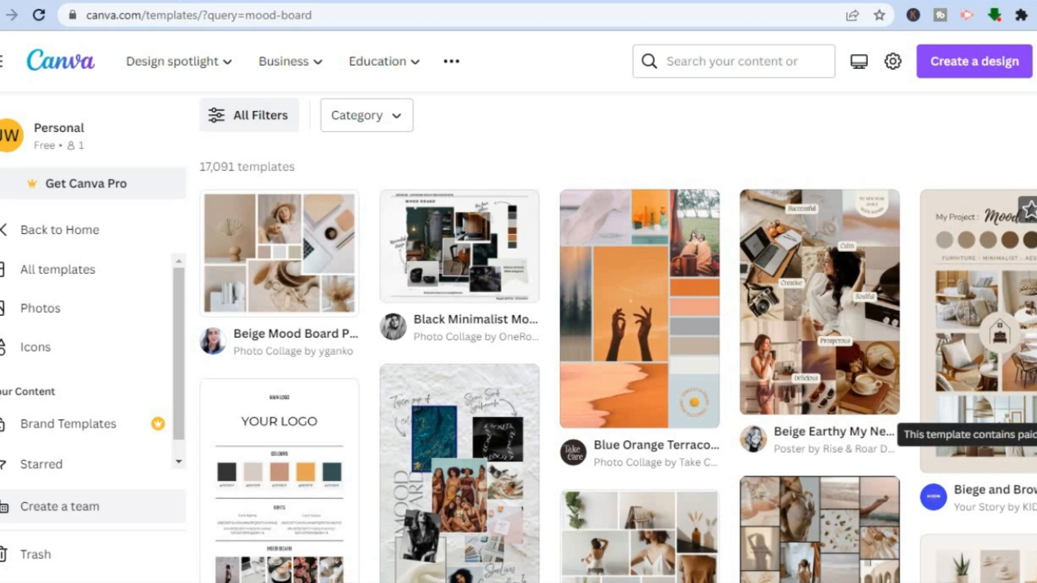
{"action": "scroll", "coordinate": [617, 337], "scroll_direction": "down", "scroll_amount": 7}
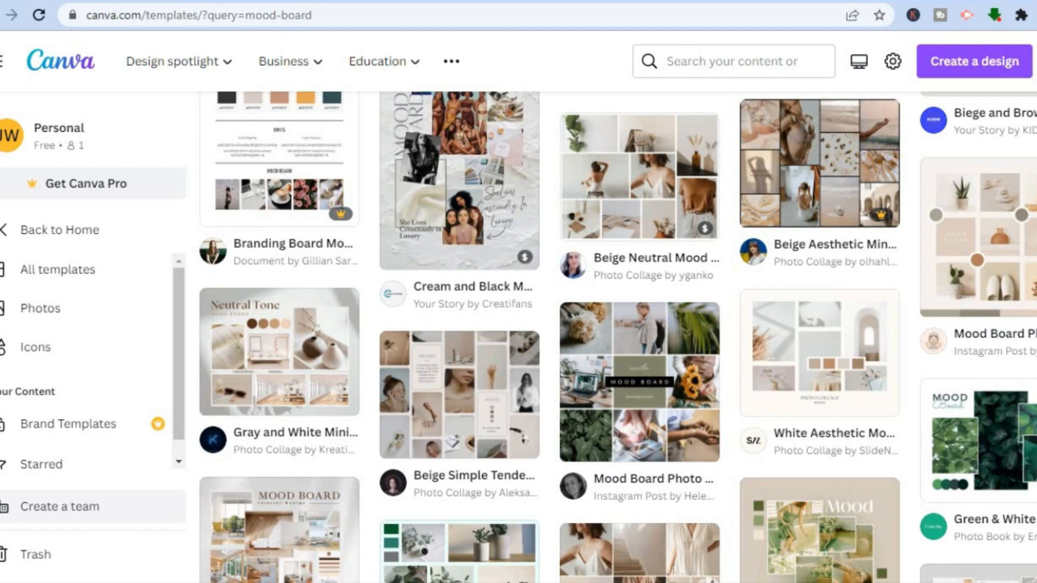
{"action": "scroll", "coordinate": [617, 337], "scroll_direction": "down", "scroll_amount": 4}
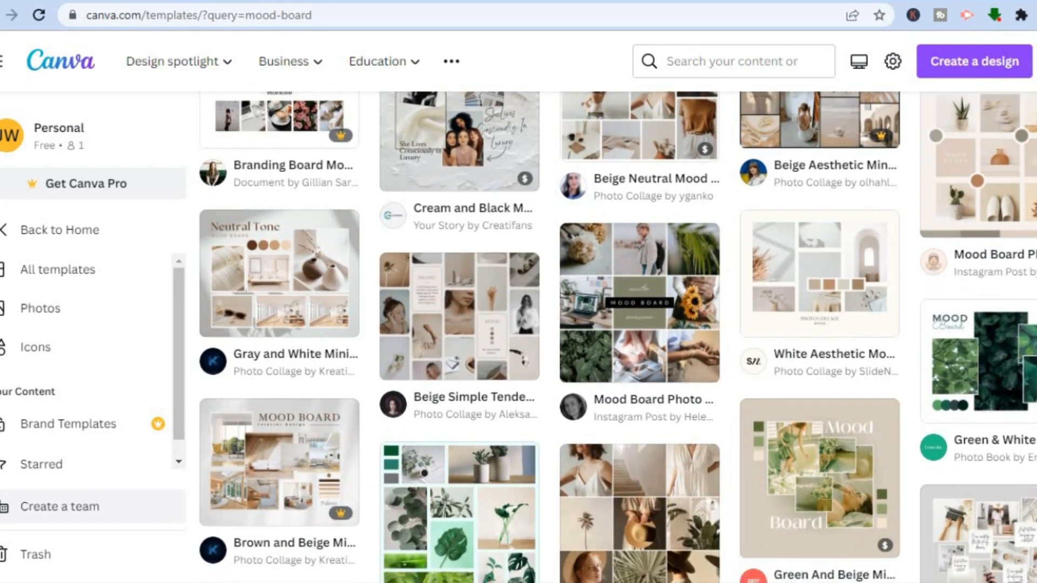
{"action": "scroll", "coordinate": [617, 337], "scroll_direction": "down", "scroll_amount": 2}
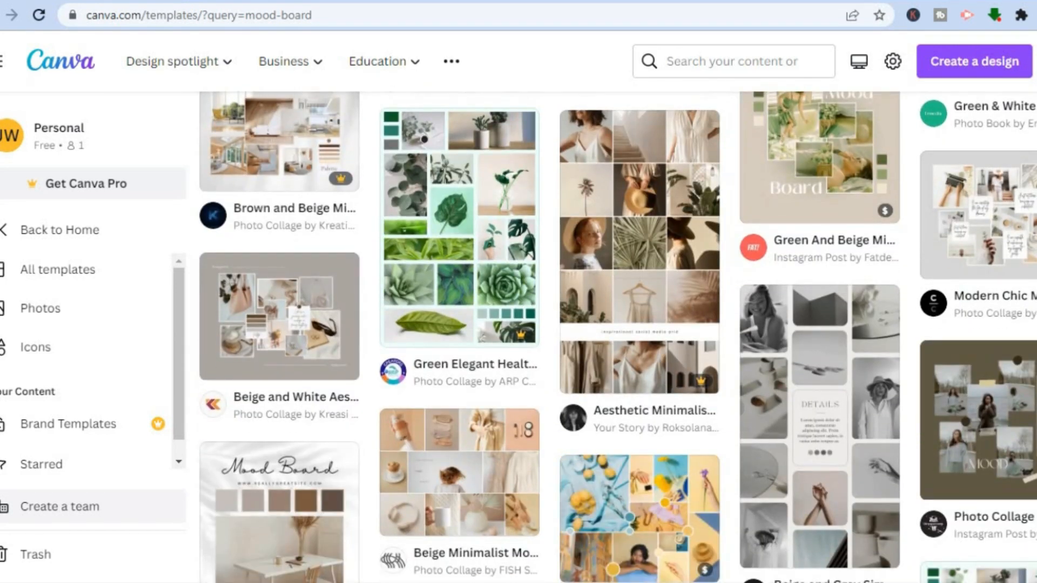
{"action": "scroll", "coordinate": [618, 337], "scroll_direction": "up", "scroll_amount": 13}
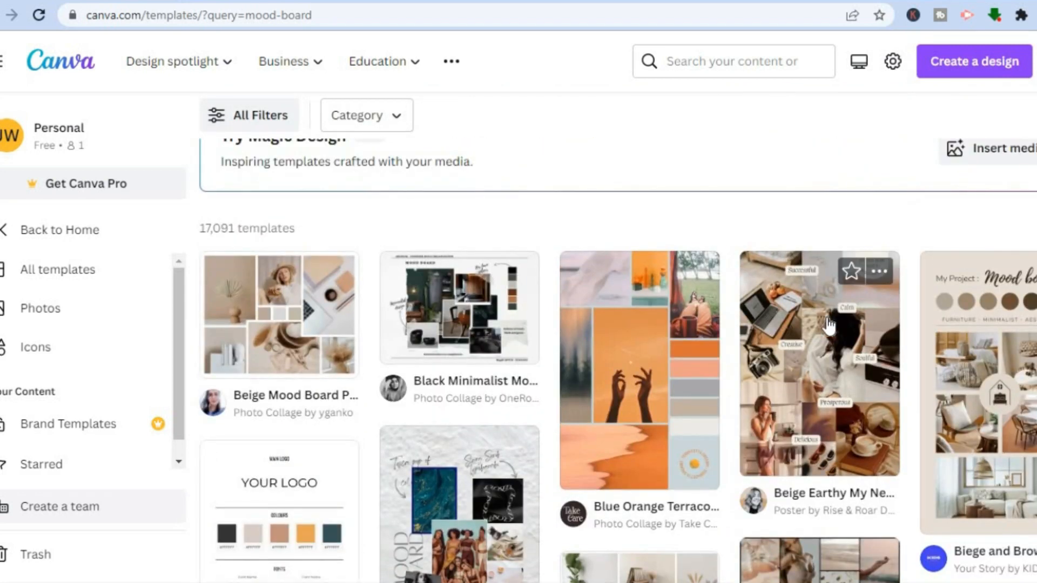
{"action": "left_click", "coordinate": [829, 324]}
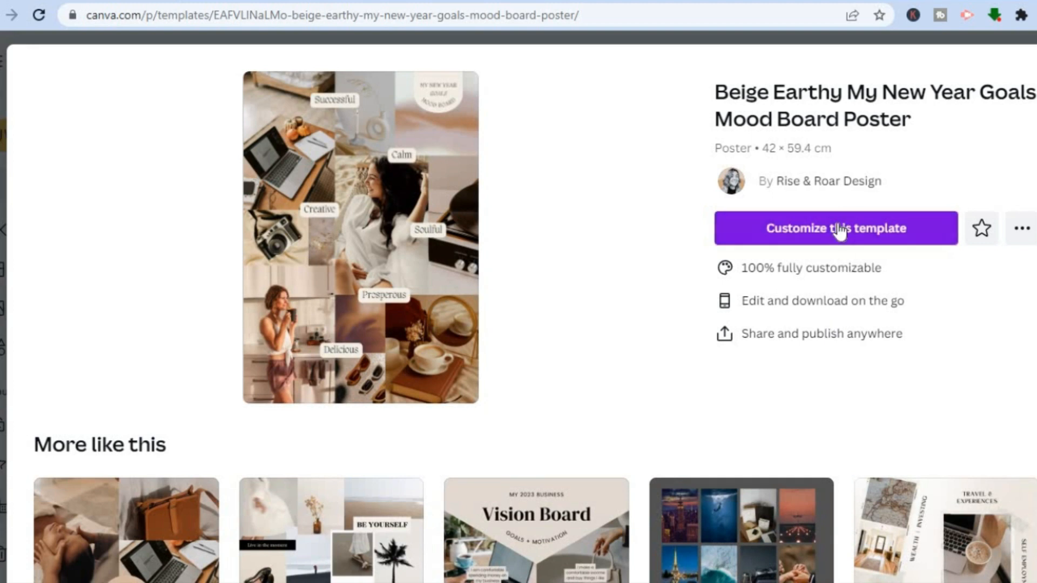
{"action": "left_click", "coordinate": [839, 235]}
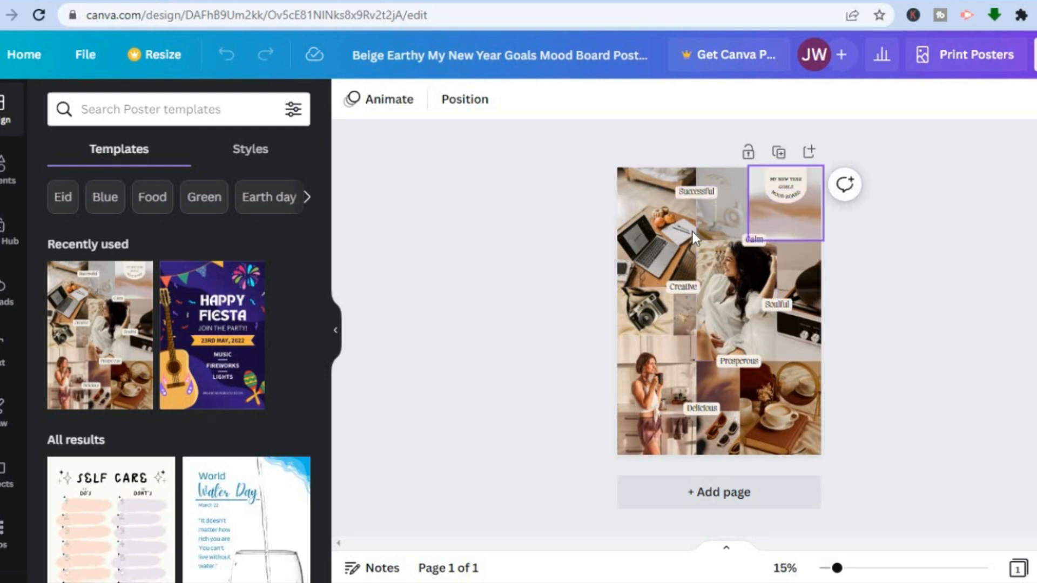
Step: Delete the laptop photo from the poster's upper-left area and search the elements for "car"
{"action": "left_click", "coordinate": [667, 235]}
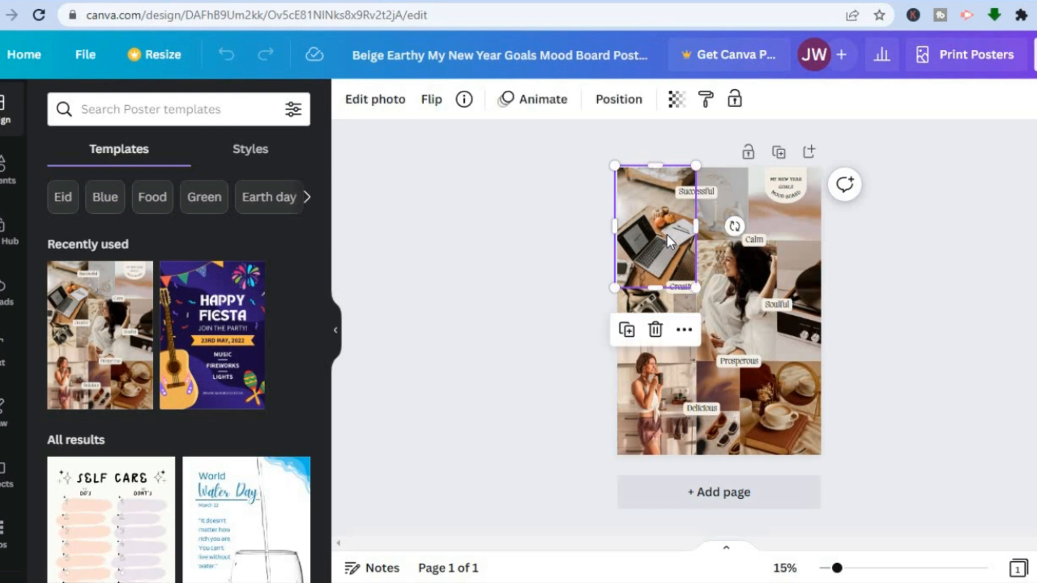
{"action": "left_click", "coordinate": [657, 333]}
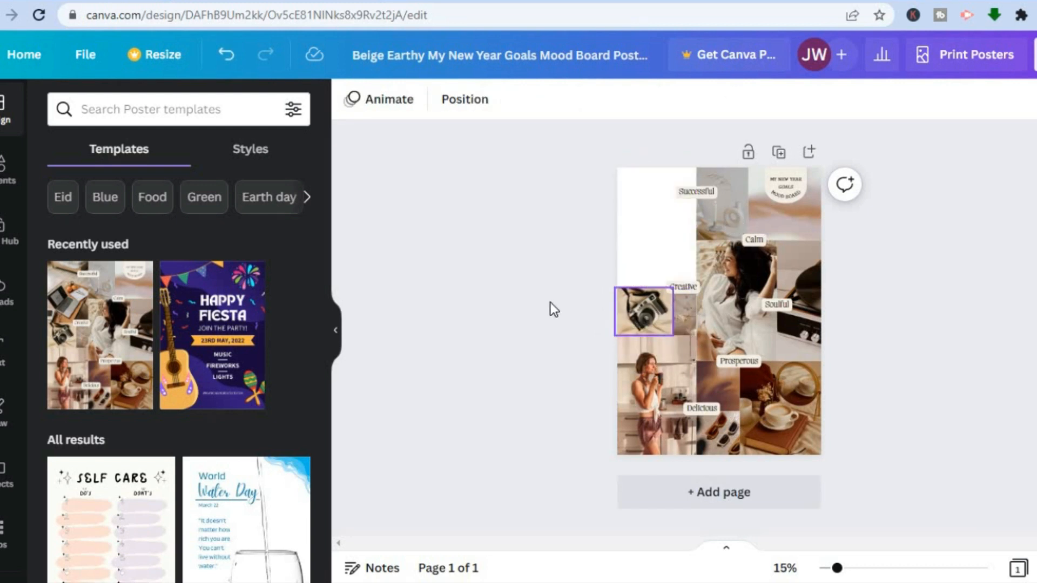
{"action": "left_click", "coordinate": [7, 184]}
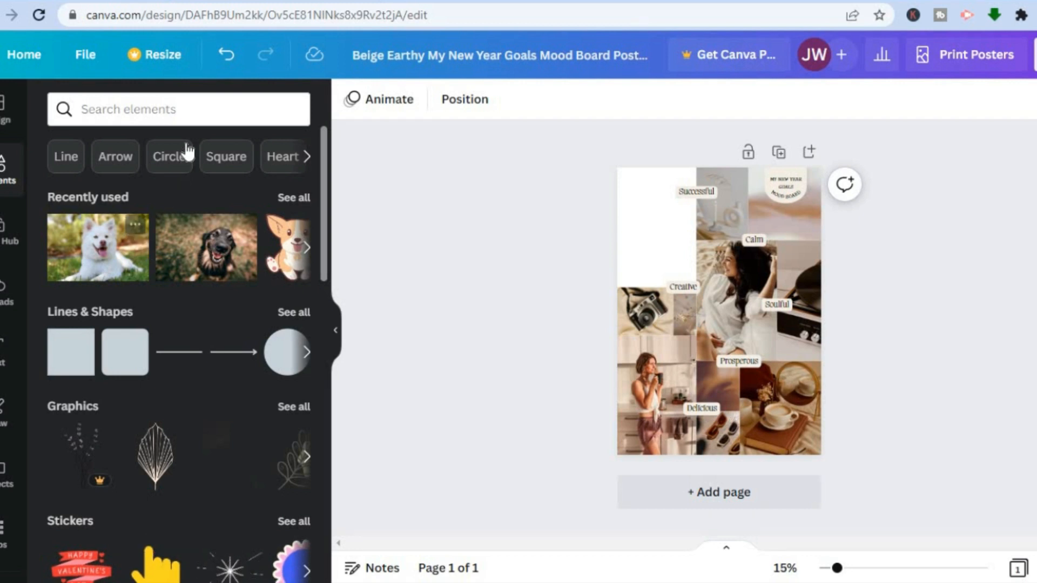
{"action": "left_click", "coordinate": [190, 109]}
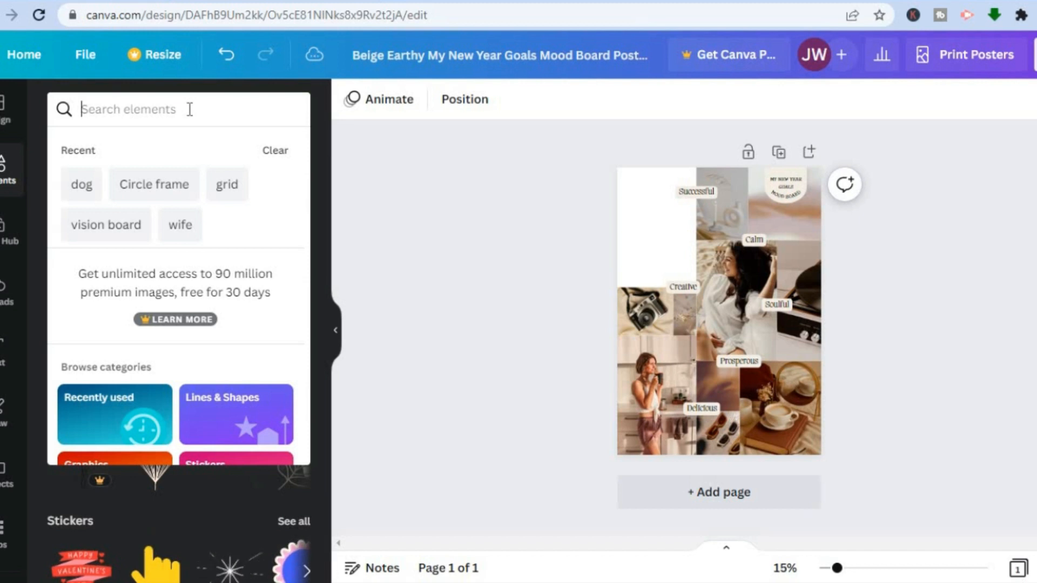
{"action": "type", "text": "car"}
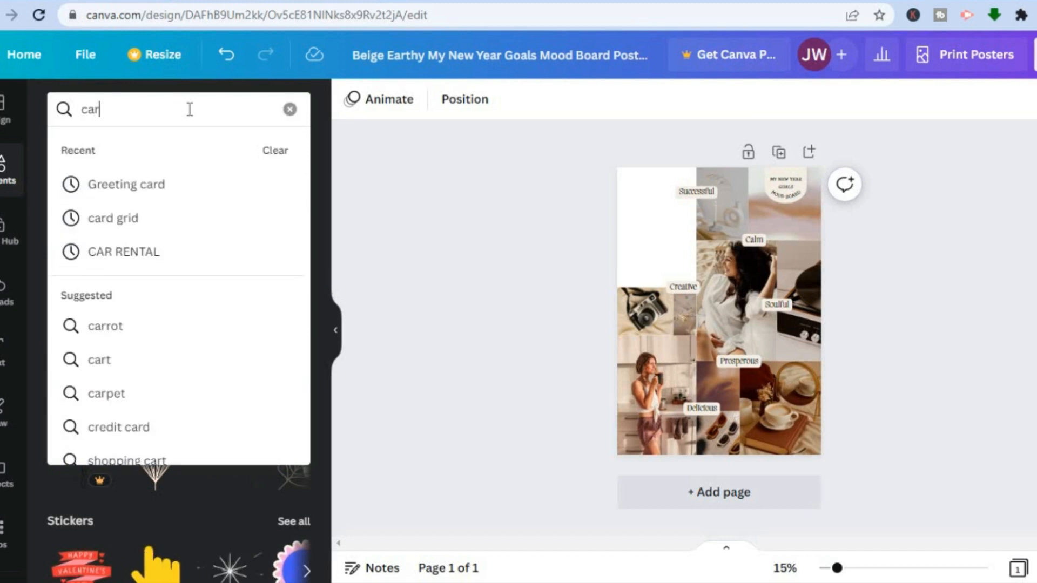
{"action": "key", "text": "Return"}
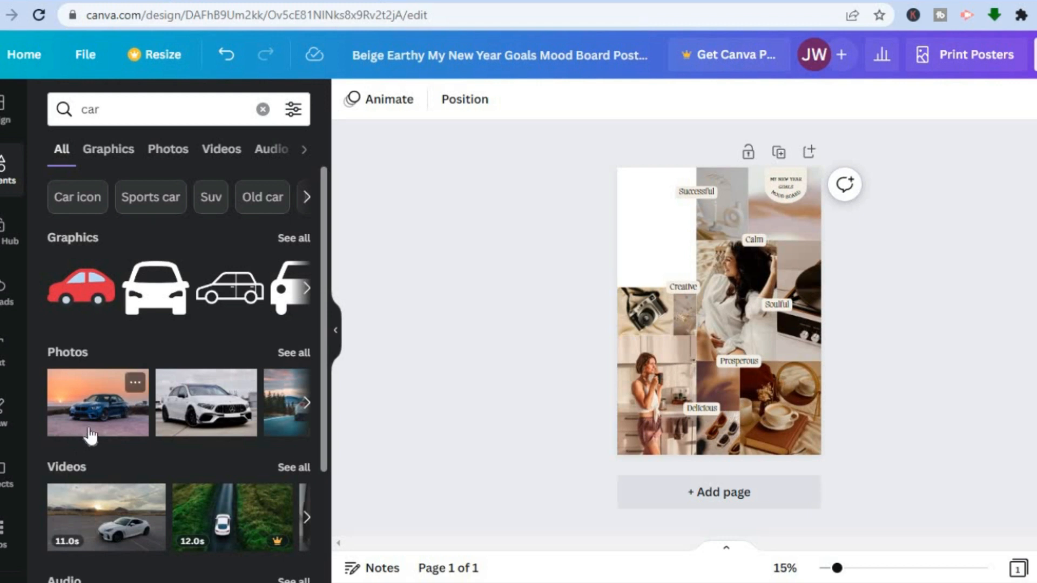
{"action": "left_click_drag", "start_coordinate": [89, 418], "coordinate": [638, 215]}
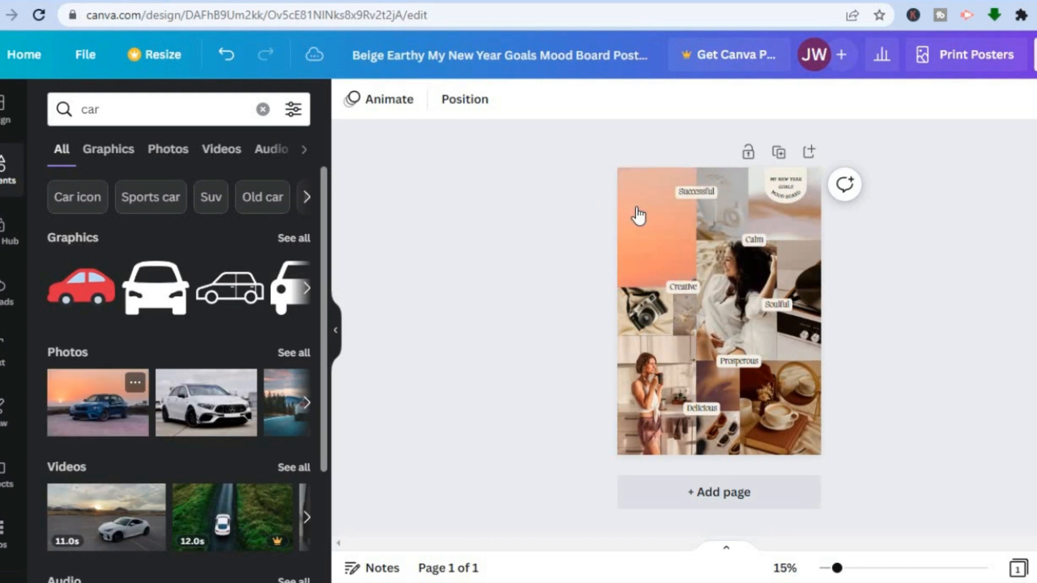
{"action": "left_click", "coordinate": [638, 215]}
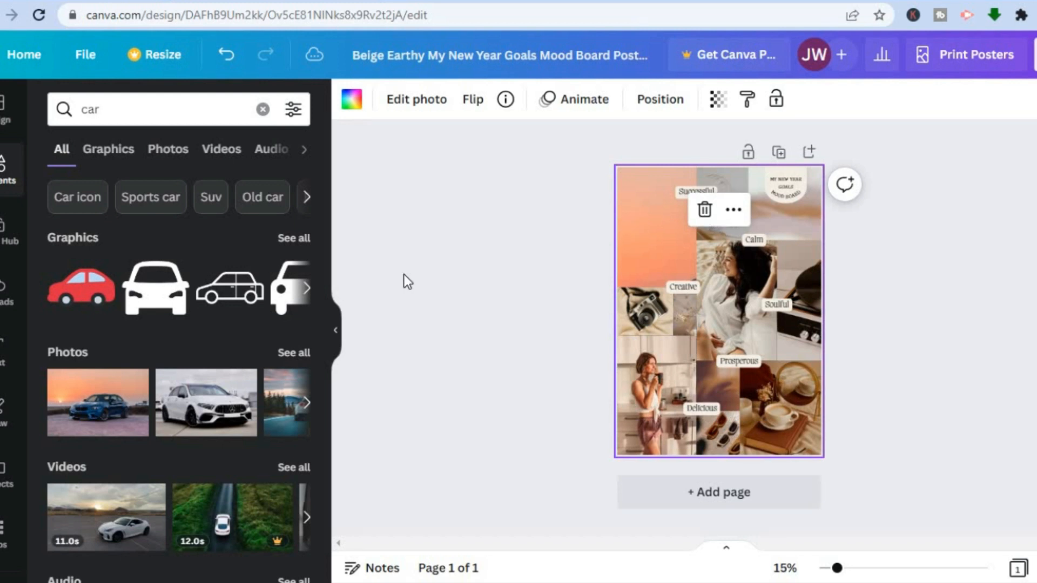
{"action": "double_click", "coordinate": [705, 263]}
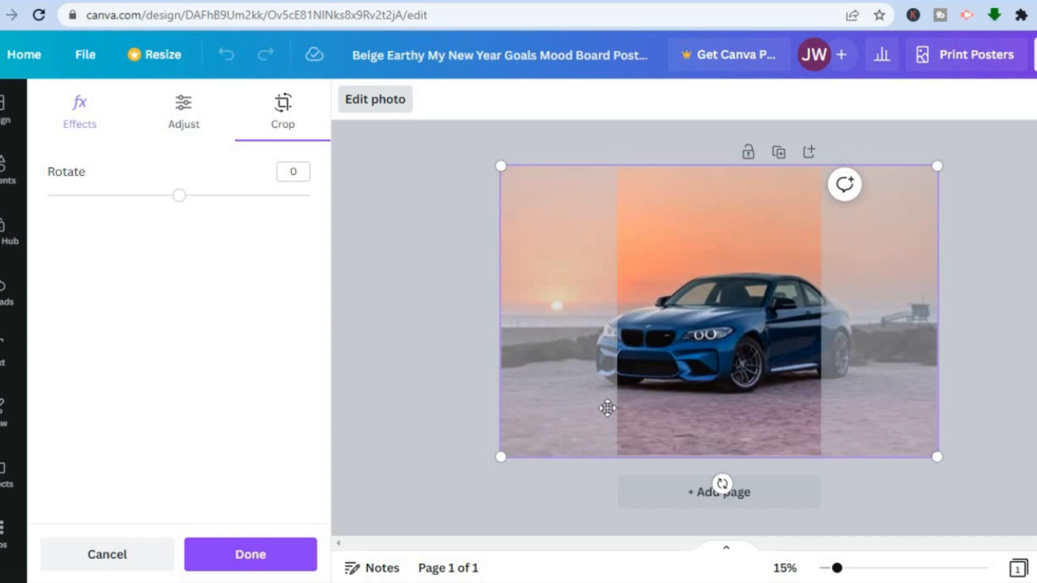
{"action": "left_click", "coordinate": [404, 332]}
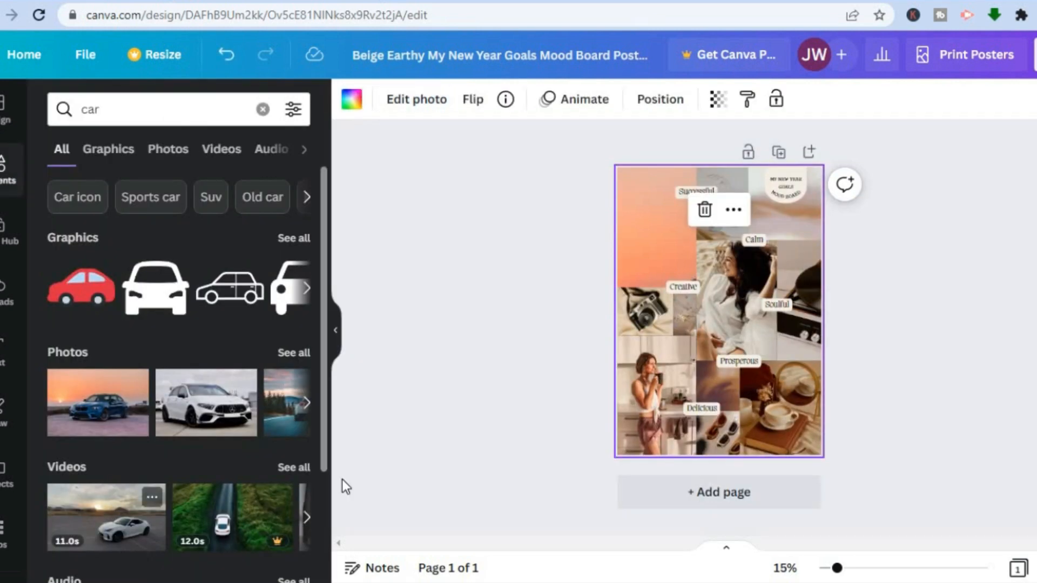
{"action": "left_click", "coordinate": [705, 209]}
{"action": "left_click_drag", "start_coordinate": [92, 430], "coordinate": [612, 285]}
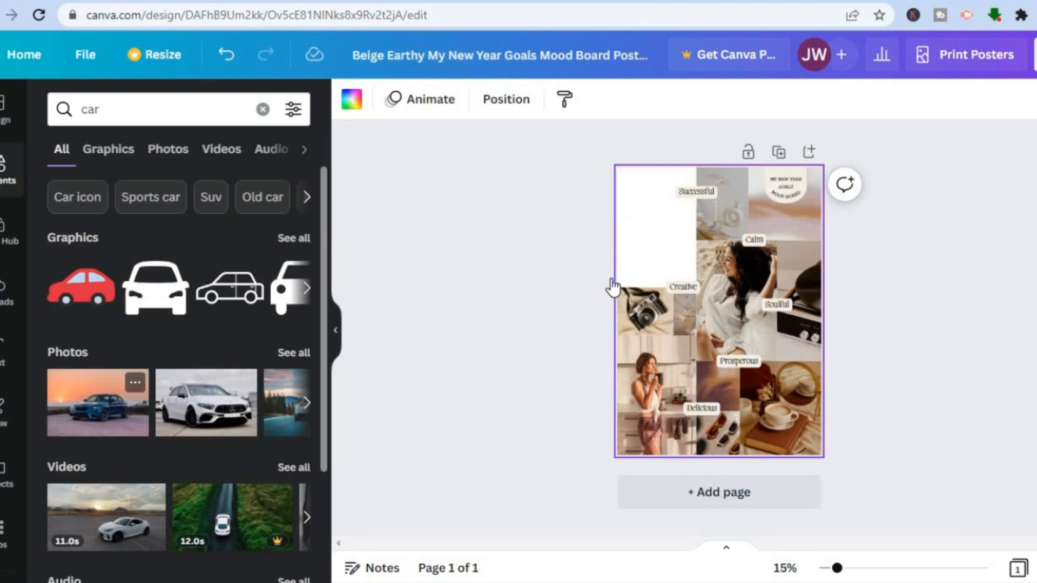
Step: Add the blue car photo to the poster's empty upper-left area, resizing and cropping it to fill the gap
{"action": "left_click_drag", "start_coordinate": [89, 427], "coordinate": [662, 241]}
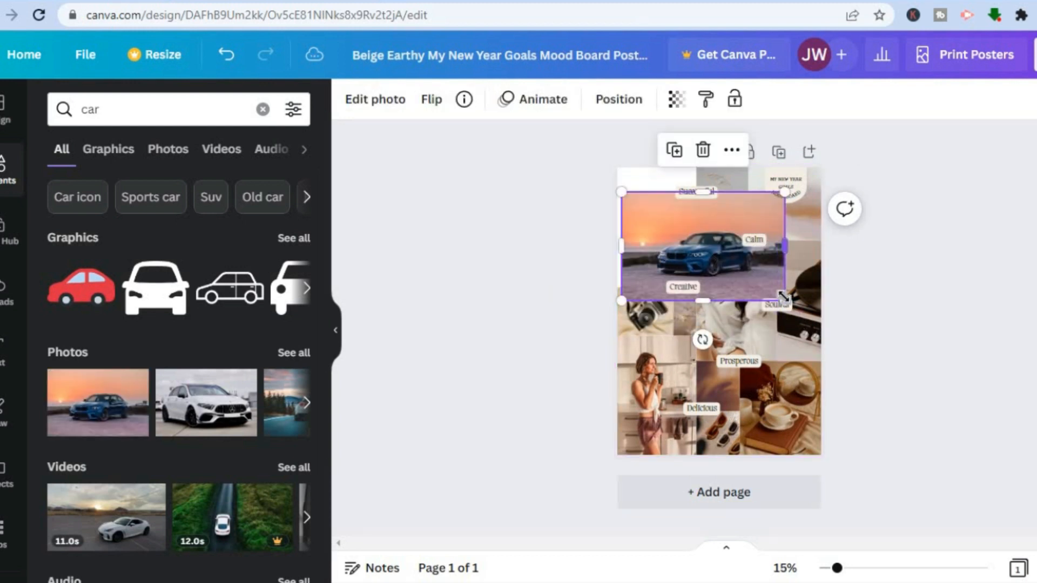
{"action": "left_click_drag", "start_coordinate": [785, 296], "coordinate": [671, 280]}
{"action": "left_click_drag", "start_coordinate": [680, 243], "coordinate": [670, 241]}
{"action": "left_click_drag", "start_coordinate": [663, 281], "coordinate": [664, 288]}
{"action": "left_click_drag", "start_coordinate": [665, 194], "coordinate": [665, 166]}
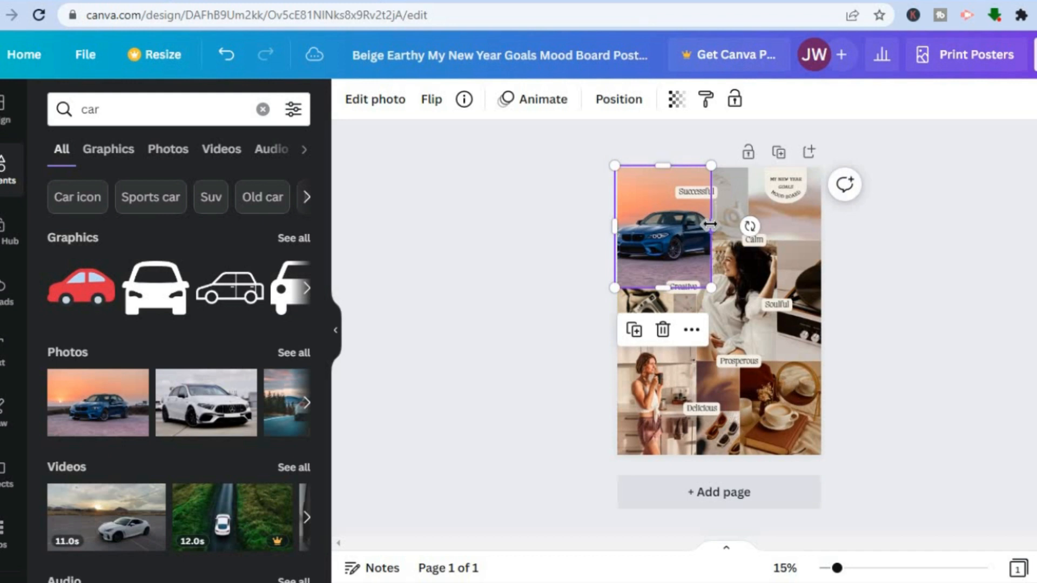
{"action": "left_click", "coordinate": [915, 223]}
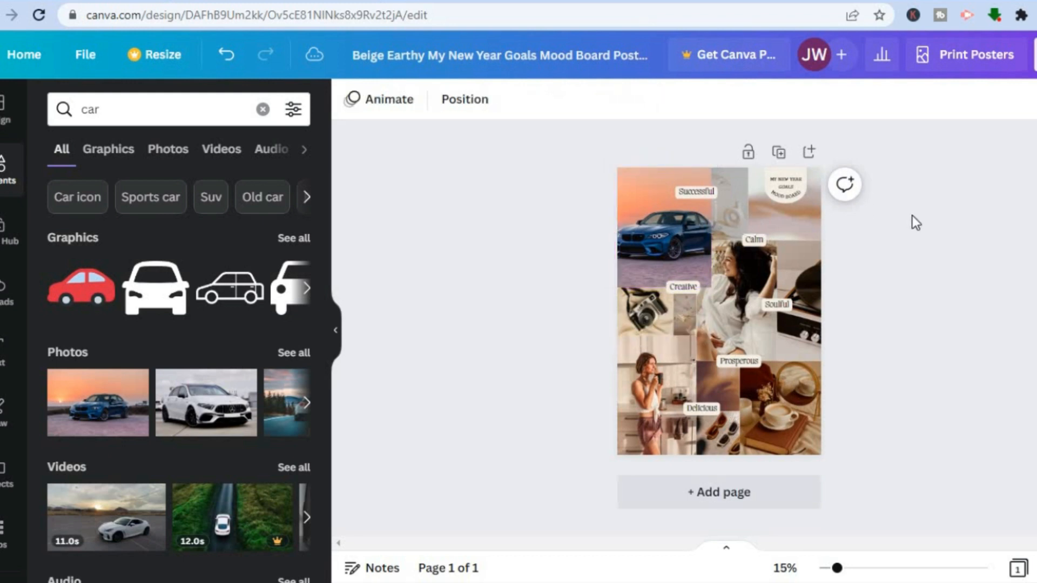
Step: Change the font of the "Successful" label to Poppins Light
{"action": "left_click", "coordinate": [702, 195]}
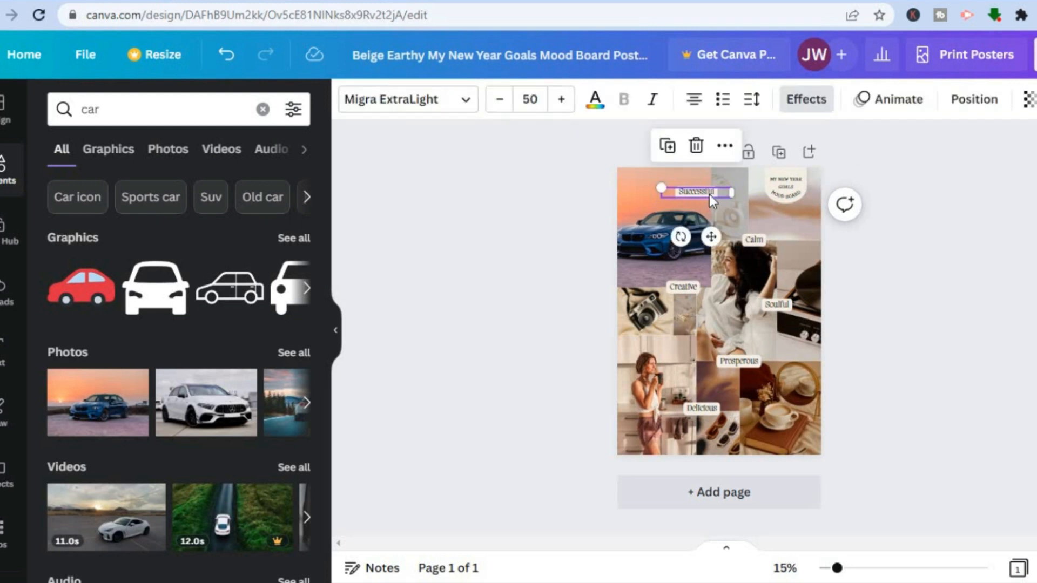
{"action": "double_click", "coordinate": [708, 194]}
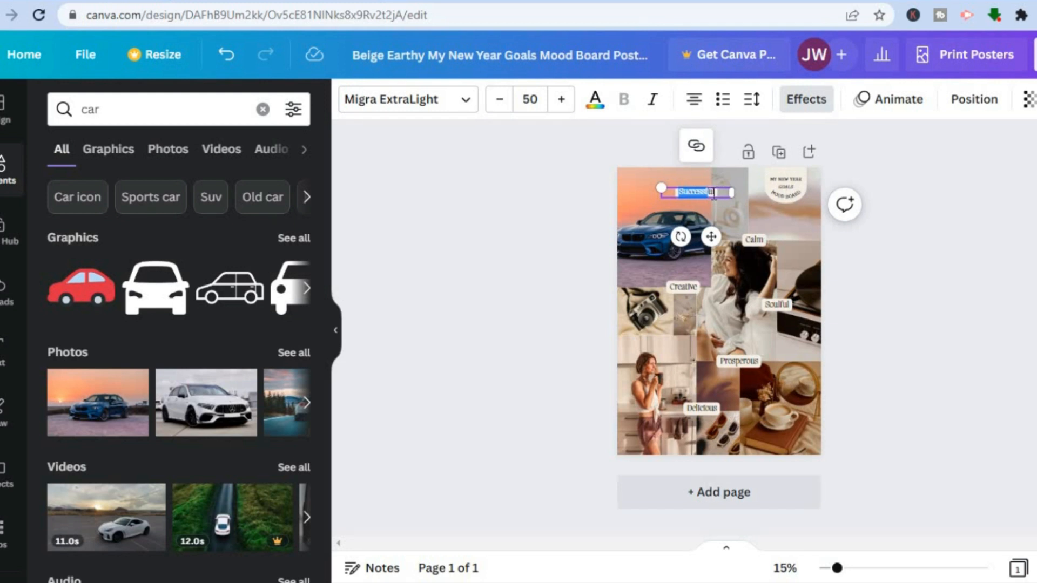
{"action": "left_click", "coordinate": [714, 194]}
{"action": "left_click_drag", "start_coordinate": [677, 195], "coordinate": [670, 194]}
{"action": "left_click", "coordinate": [716, 193]}
{"action": "left_click", "coordinate": [412, 103]}
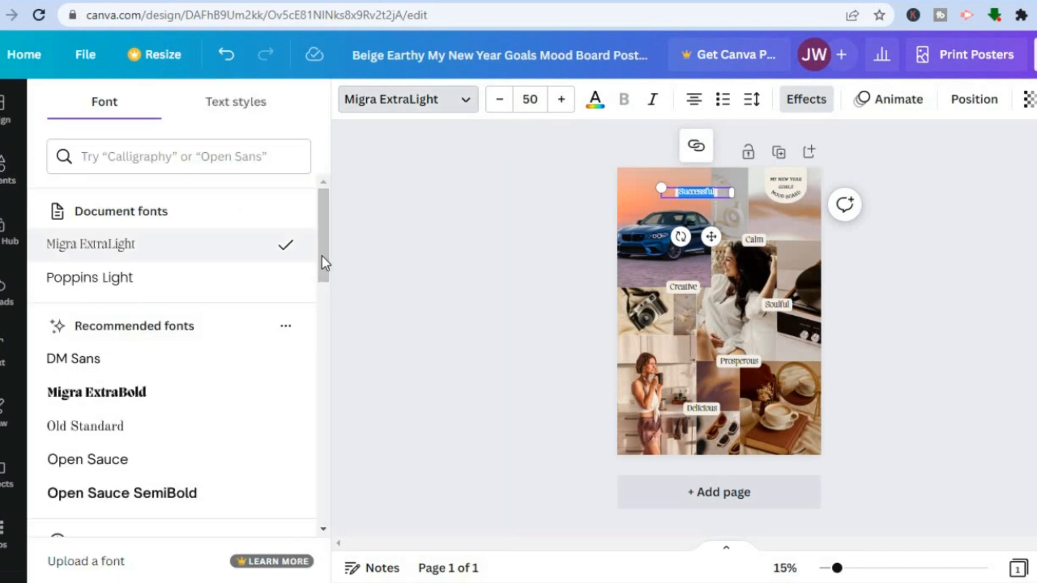
{"action": "left_click", "coordinate": [211, 282]}
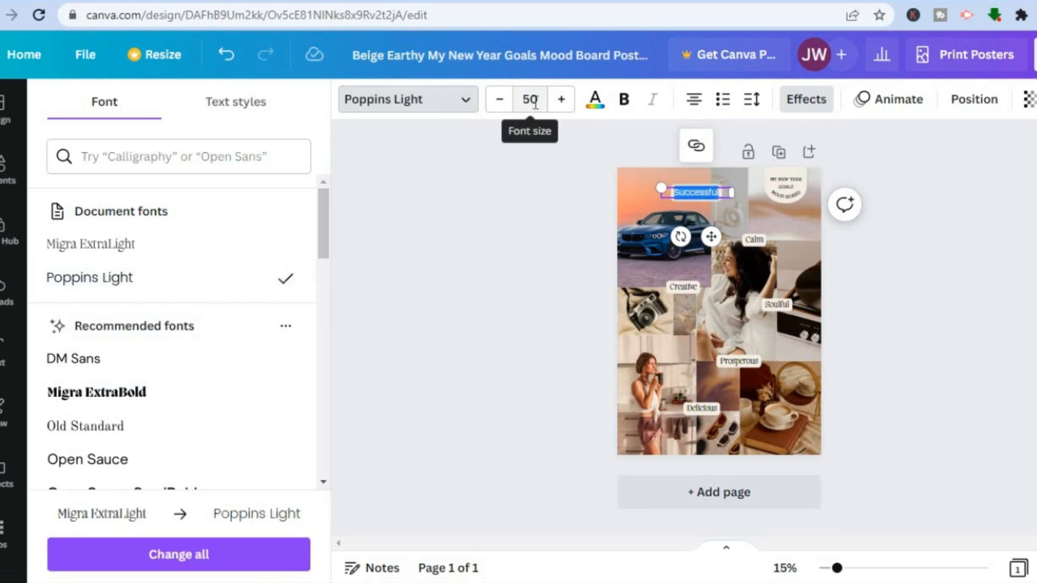
Step: Set the font size of the "Successful" label to 56
{"action": "left_click", "coordinate": [533, 100]}
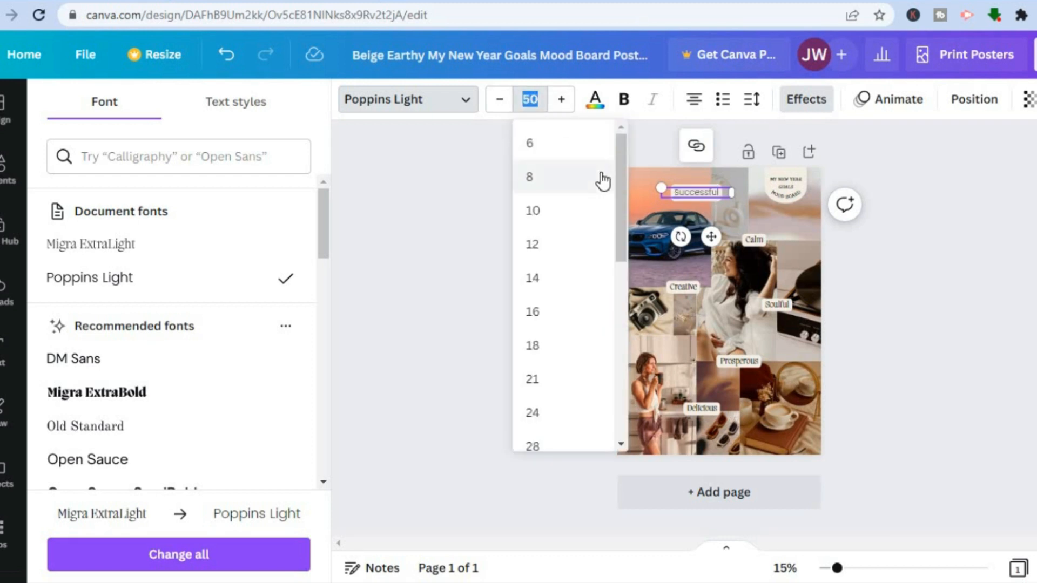
{"action": "scroll", "coordinate": [621, 244], "scroll_direction": "down", "scroll_amount": 4}
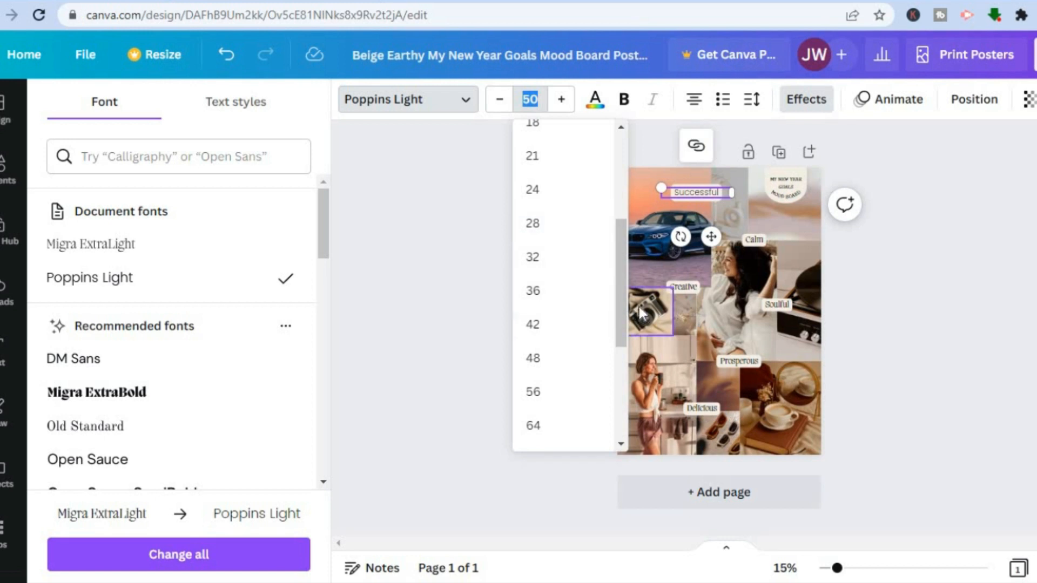
{"action": "left_click_drag", "start_coordinate": [621, 298], "coordinate": [624, 332]}
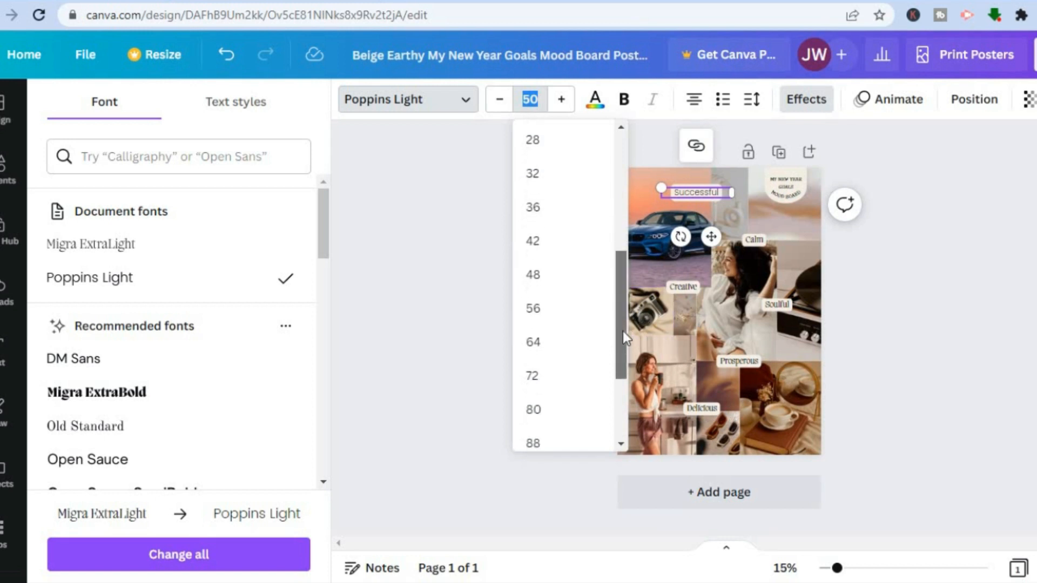
{"action": "left_click", "coordinate": [571, 312]}
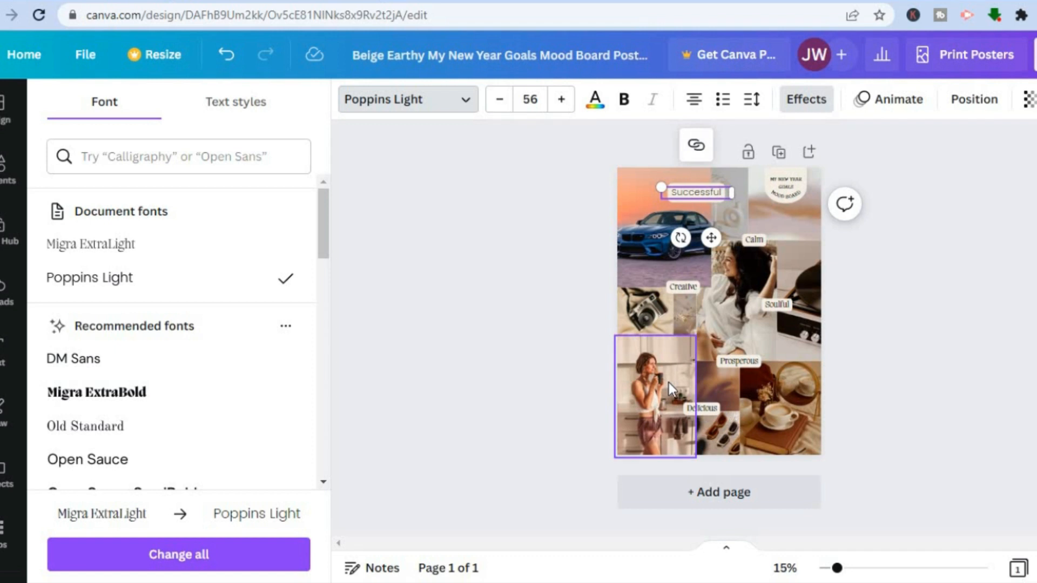
Step: Replace the photo of the woman holding a cup in the poster's lower-left area with the recently used white dog photo
{"action": "left_click", "coordinate": [4, 167]}
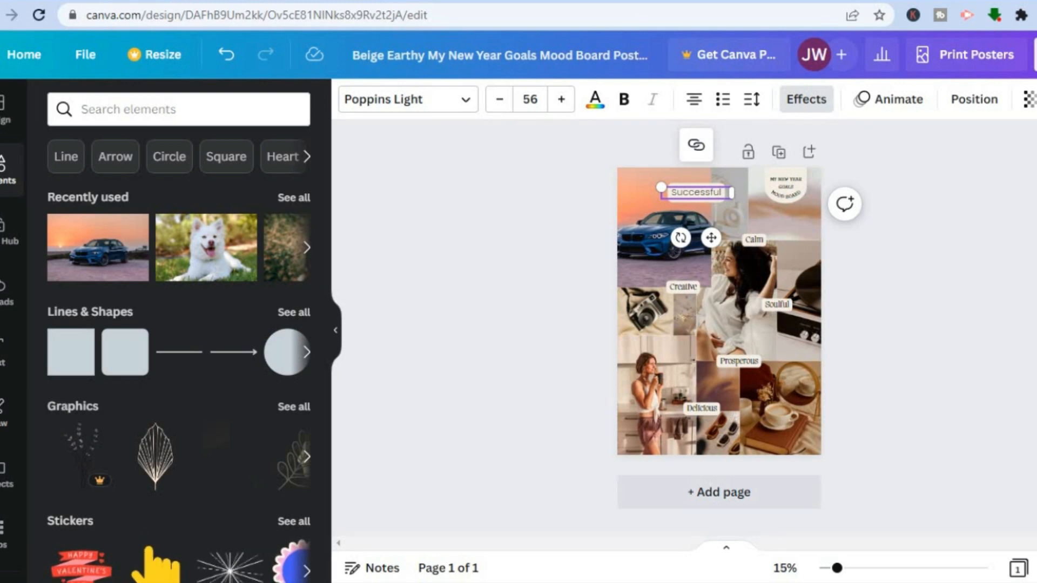
{"action": "mouse_move", "coordinate": [189, 264]}
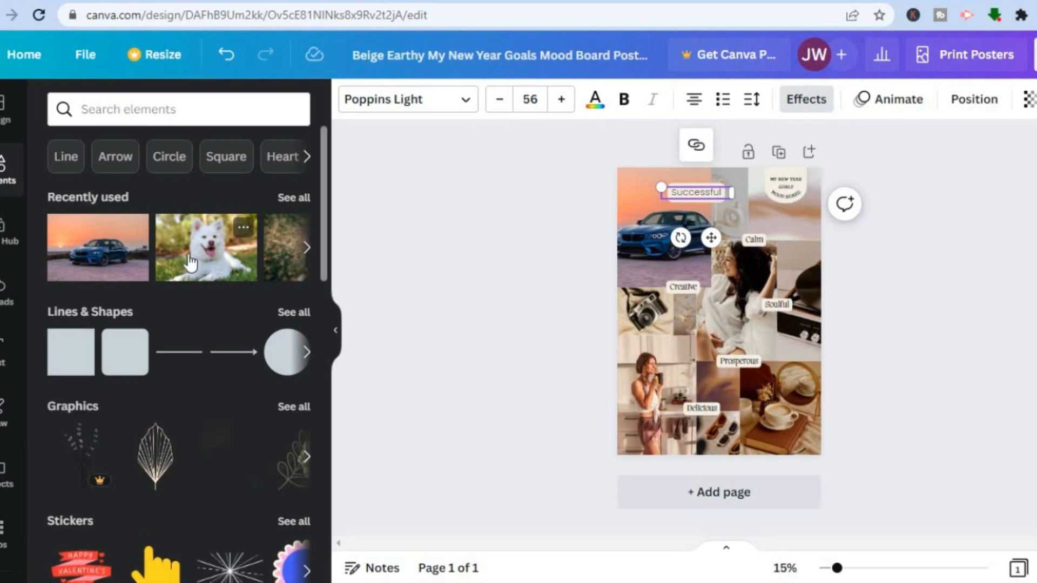
{"action": "left_click_drag", "start_coordinate": [189, 263], "coordinate": [641, 395]}
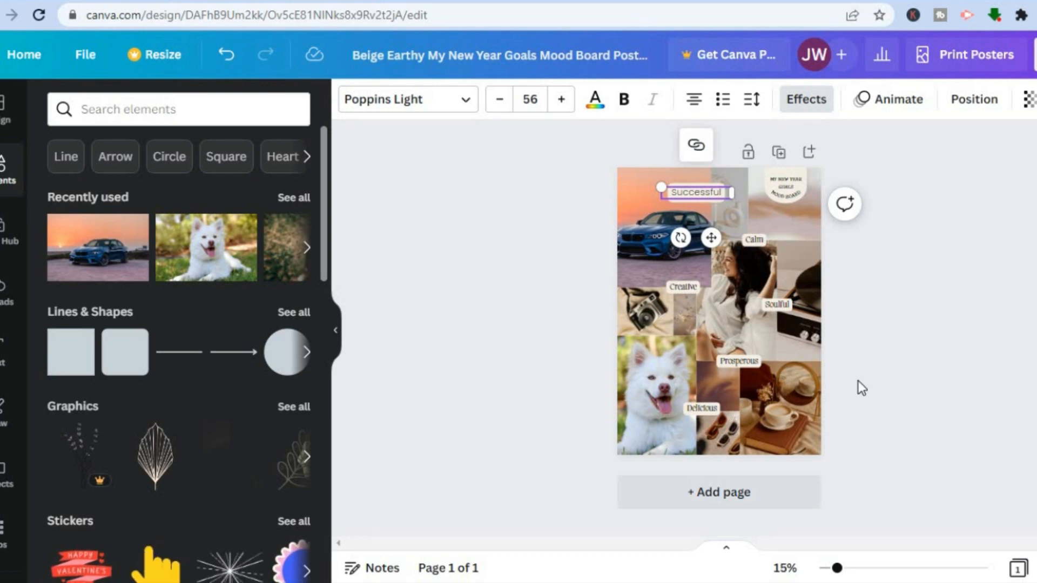
Step: Add a blank second page and search the elements for "frame", showing the full set of frames
{"action": "left_click", "coordinate": [736, 505]}
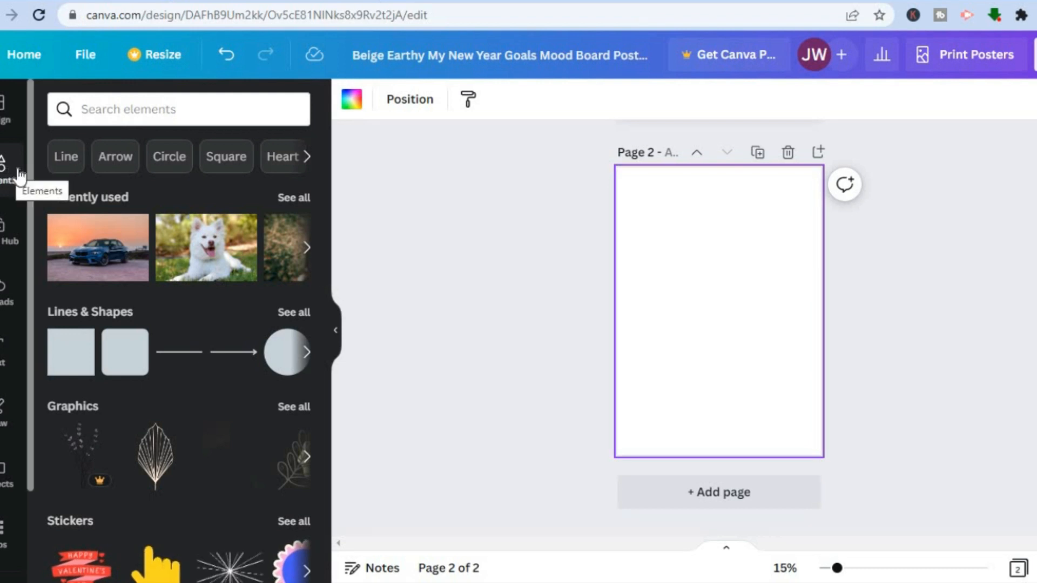
{"action": "left_click", "coordinate": [135, 107]}
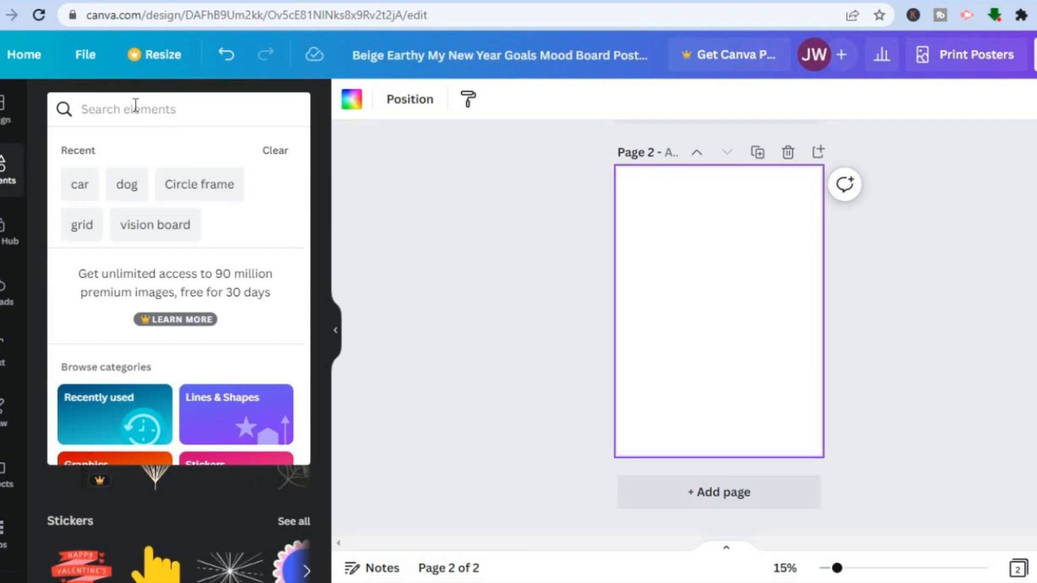
{"action": "type", "text": "f"}
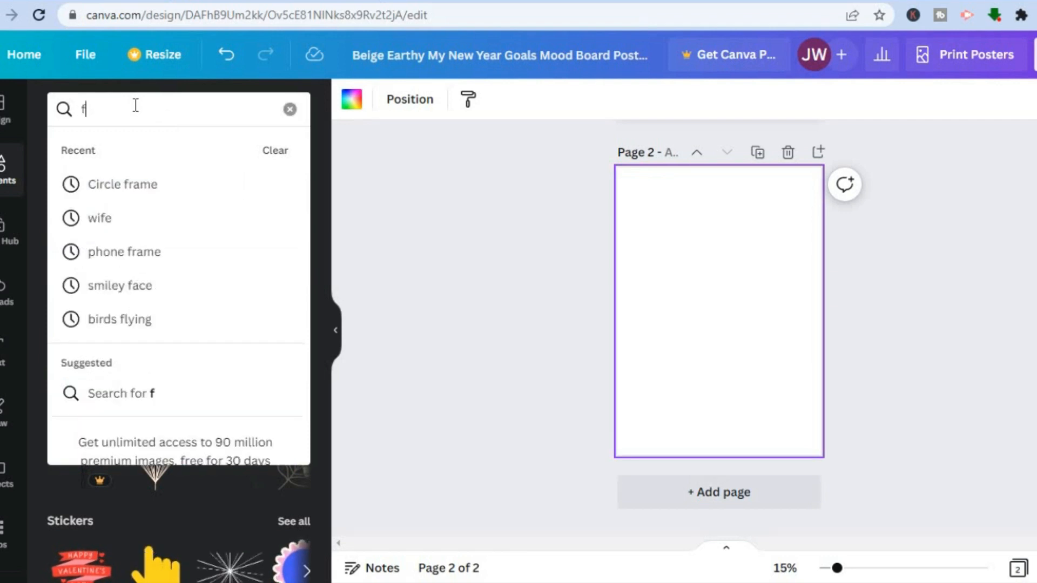
{"action": "type", "text": "rame"}
{"action": "key", "text": "Return"}
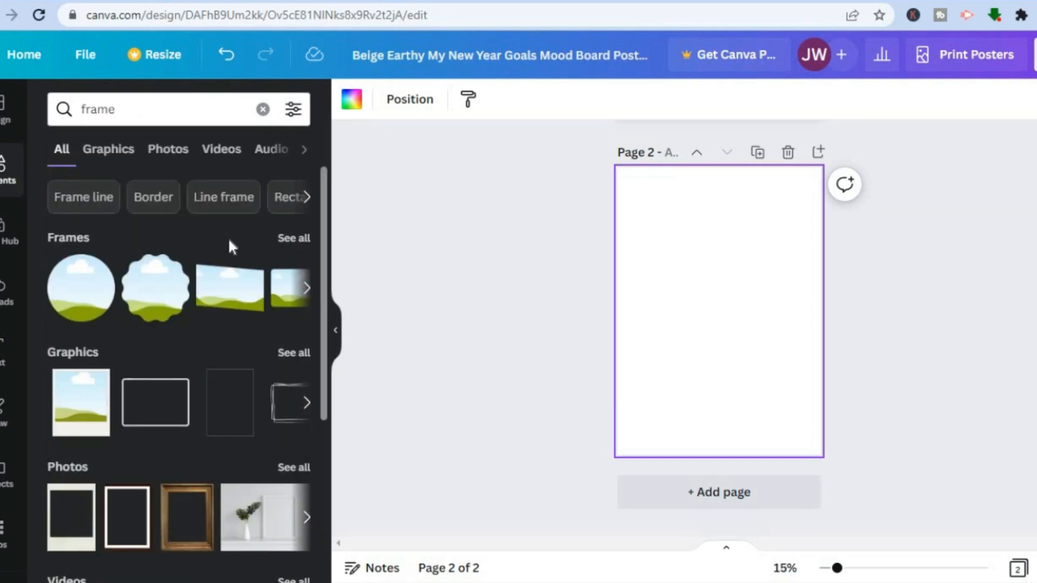
{"action": "left_click", "coordinate": [299, 238]}
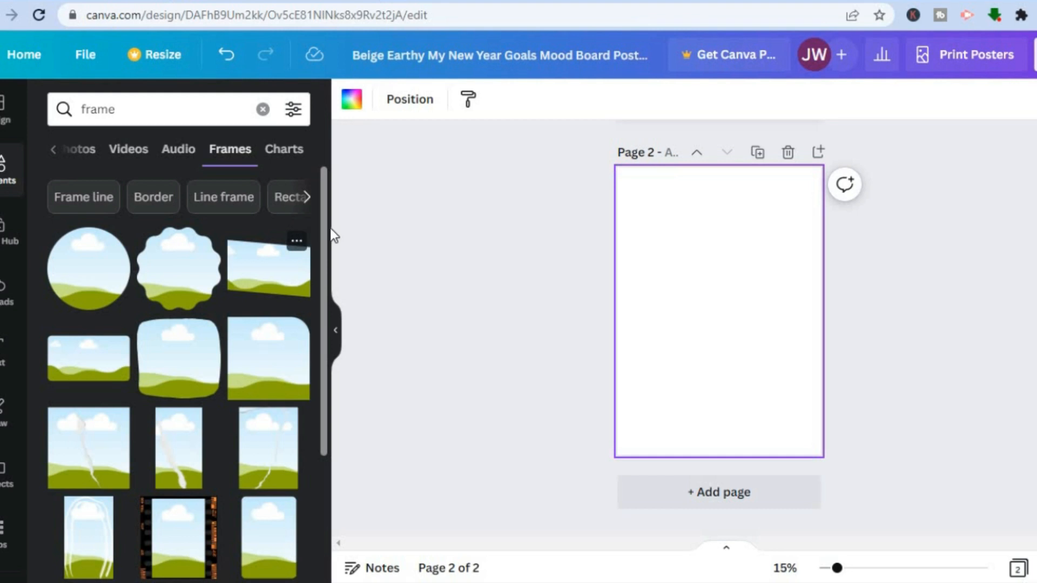
Step: Place the plain circle frame in the upper-left corner of the blank second page
{"action": "scroll", "coordinate": [324, 291], "scroll_direction": "down", "scroll_amount": 2}
{"action": "left_click_drag", "start_coordinate": [326, 359], "coordinate": [333, 233]}
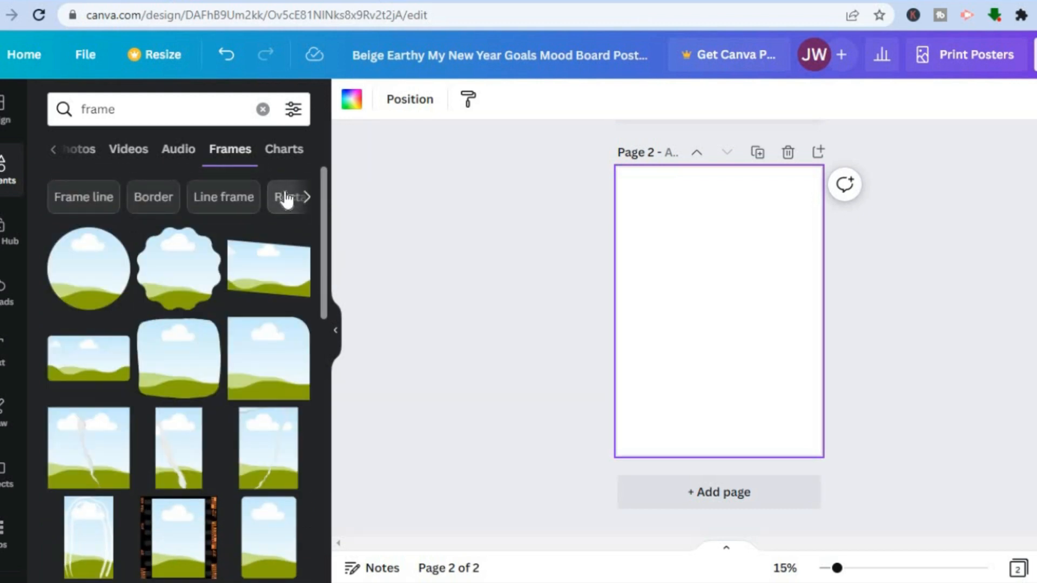
{"action": "left_click", "coordinate": [309, 197]}
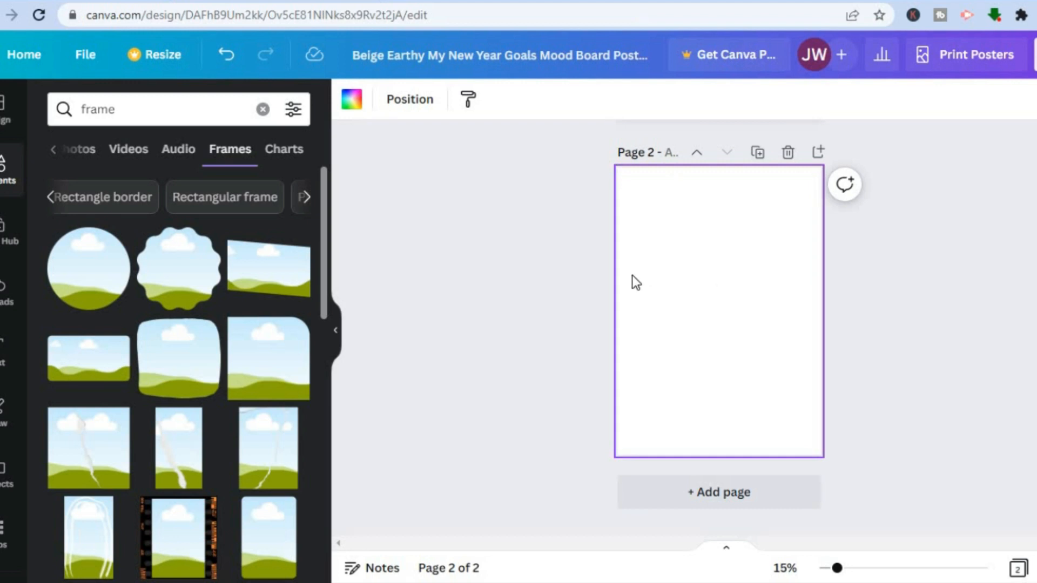
{"action": "scroll", "coordinate": [718, 324], "scroll_direction": "up", "scroll_amount": 4}
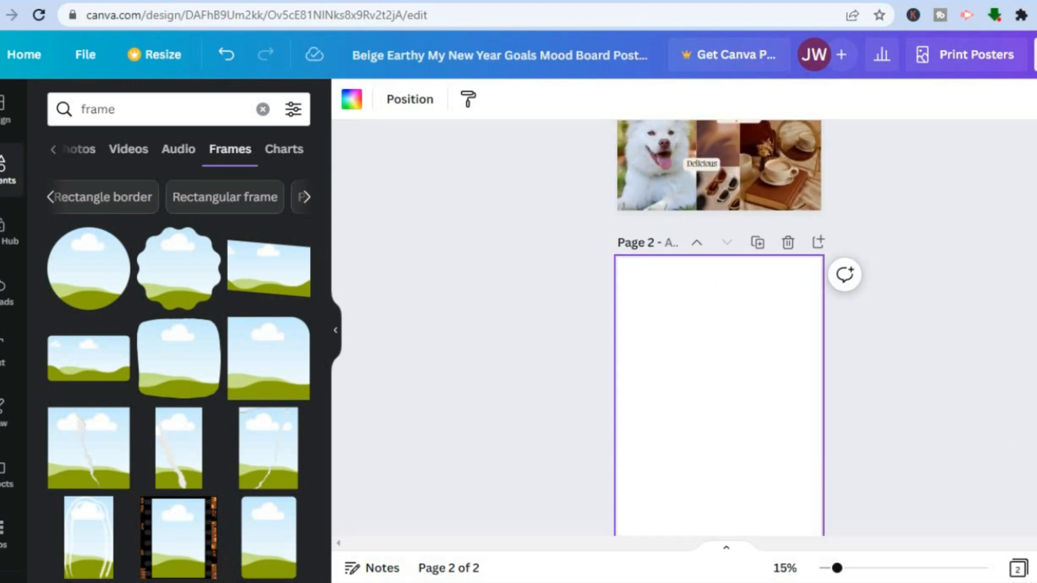
{"action": "scroll", "coordinate": [749, 254], "scroll_direction": "up", "scroll_amount": 1}
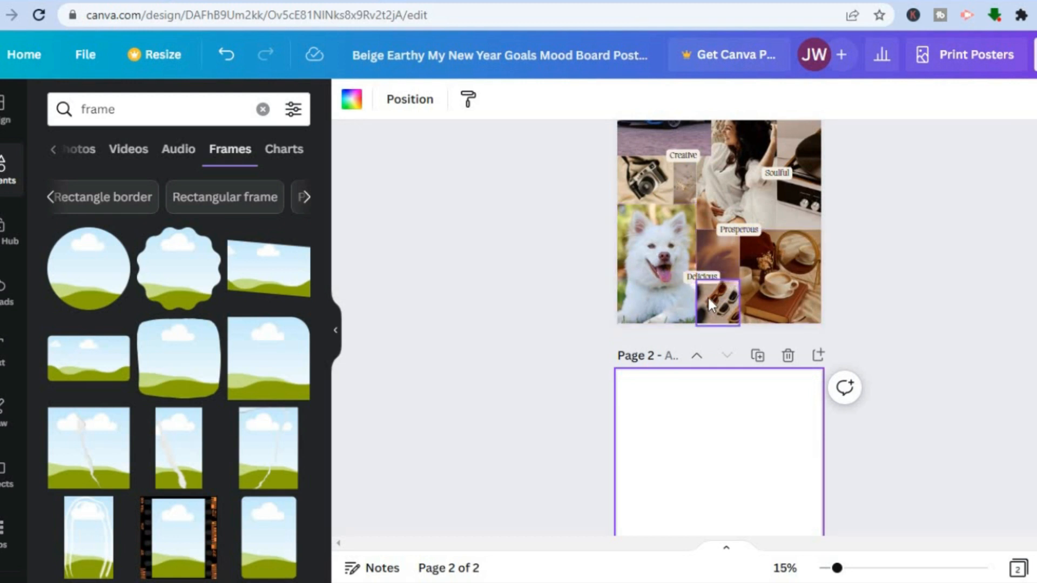
{"action": "scroll", "coordinate": [439, 390], "scroll_direction": "down", "scroll_amount": 3}
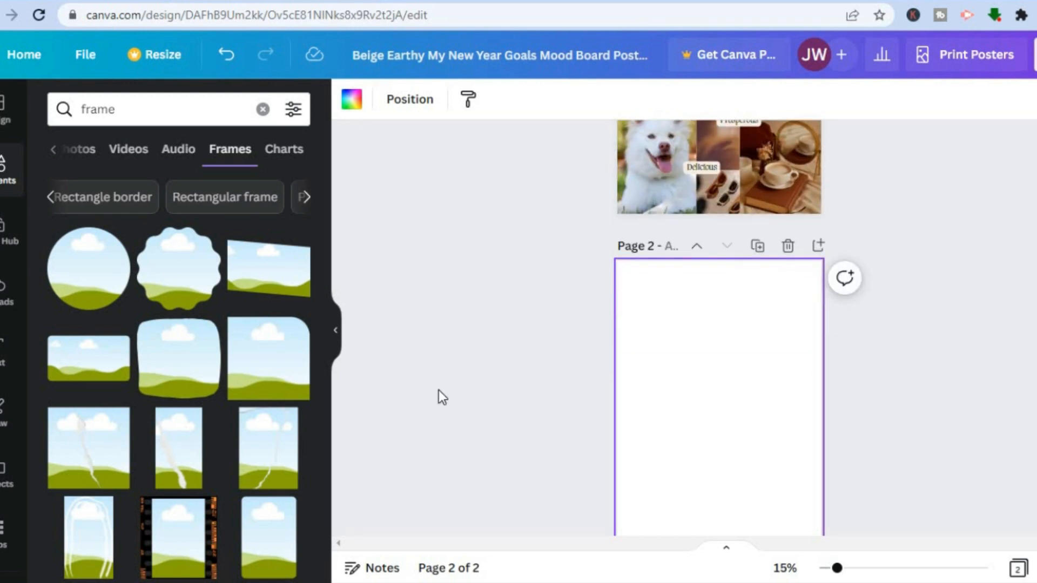
{"action": "left_click_drag", "start_coordinate": [79, 282], "coordinate": [648, 308]}
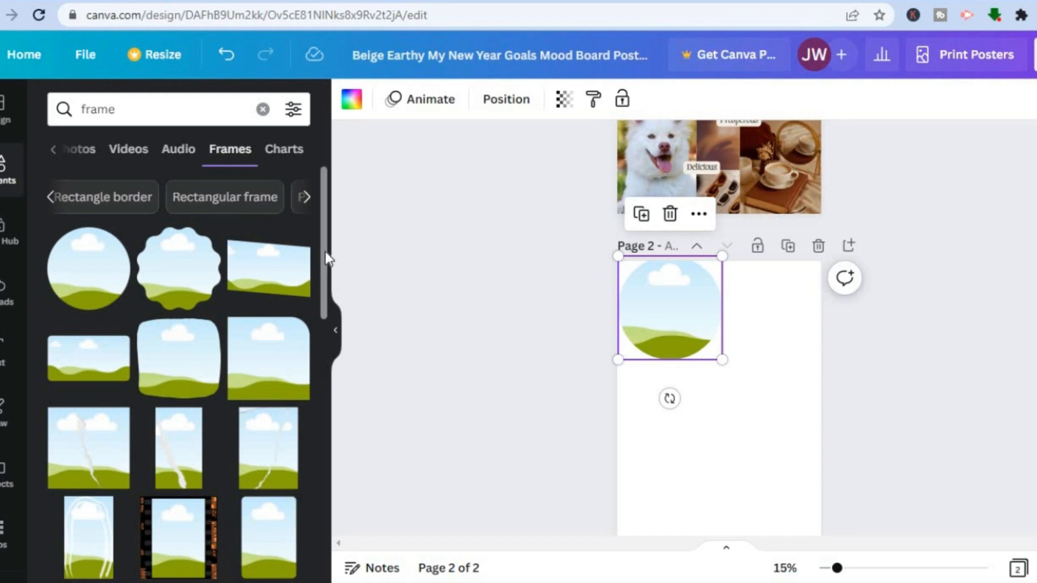
Step: Add the black-outlined rounded portrait frame, shrink it, and position it beside the circle frame in the page's upper-right area
{"action": "scroll", "coordinate": [316, 387], "scroll_direction": "down", "scroll_amount": 7}
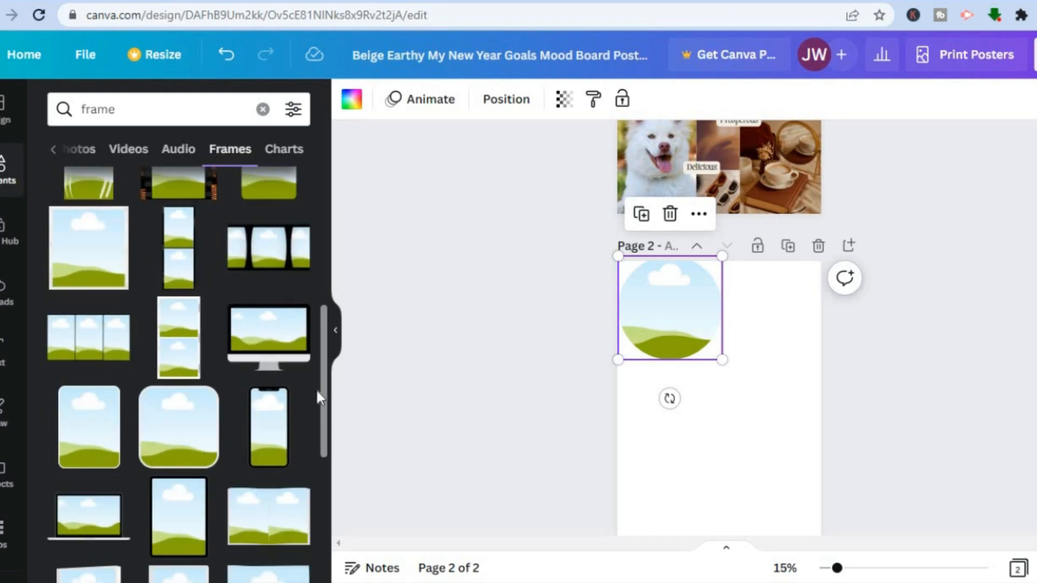
{"action": "left_click_drag", "start_coordinate": [76, 435], "coordinate": [731, 412]}
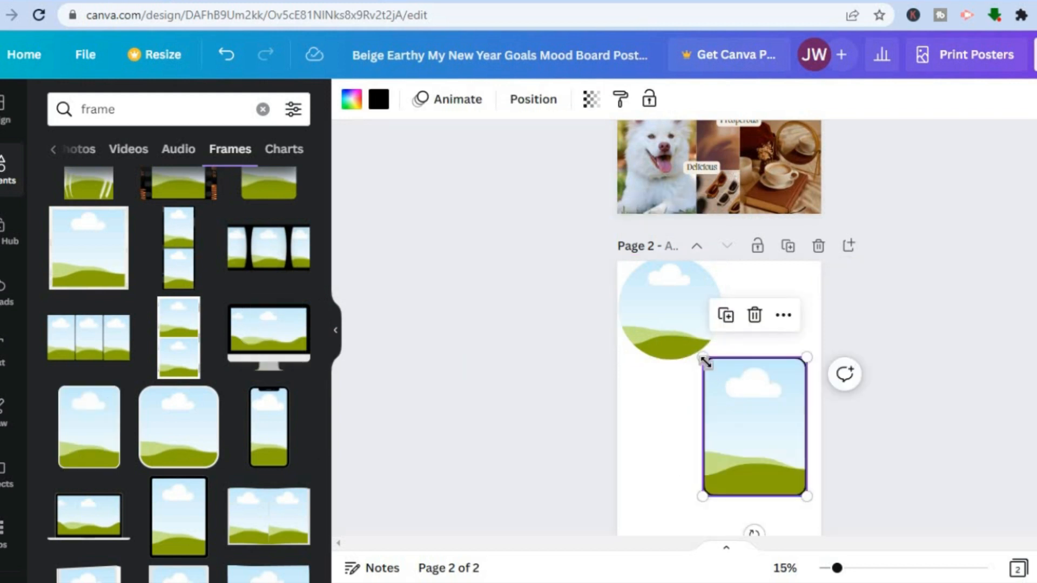
{"action": "left_click_drag", "start_coordinate": [705, 357], "coordinate": [735, 391]}
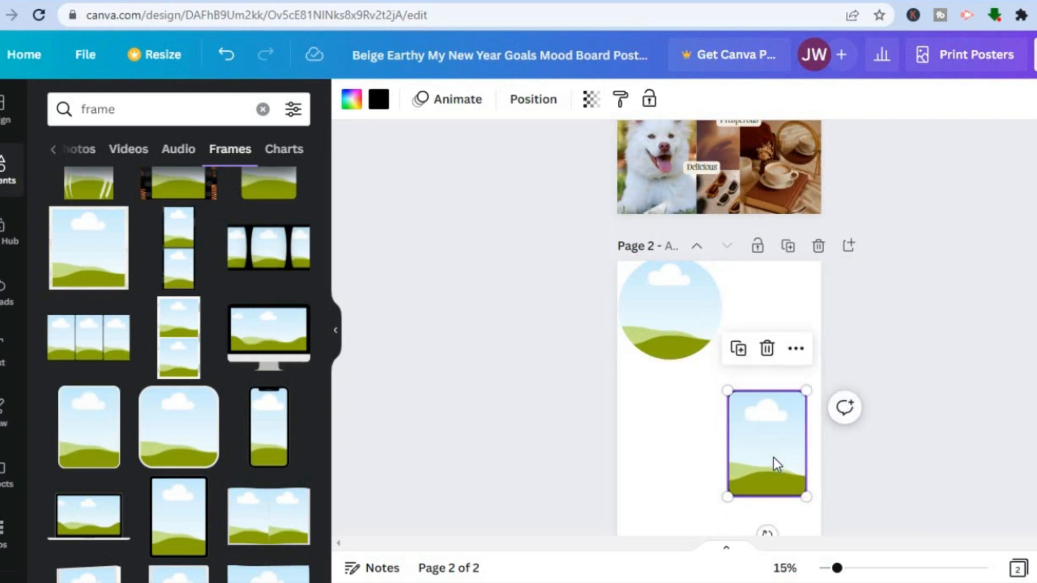
{"action": "mouse_move", "coordinate": [783, 339]}
{"action": "left_mouse_down"}
{"action": "mouse_move", "coordinate": [776, 317]}
{"action": "mouse_move", "coordinate": [776, 335]}
{"action": "left_mouse_up"}
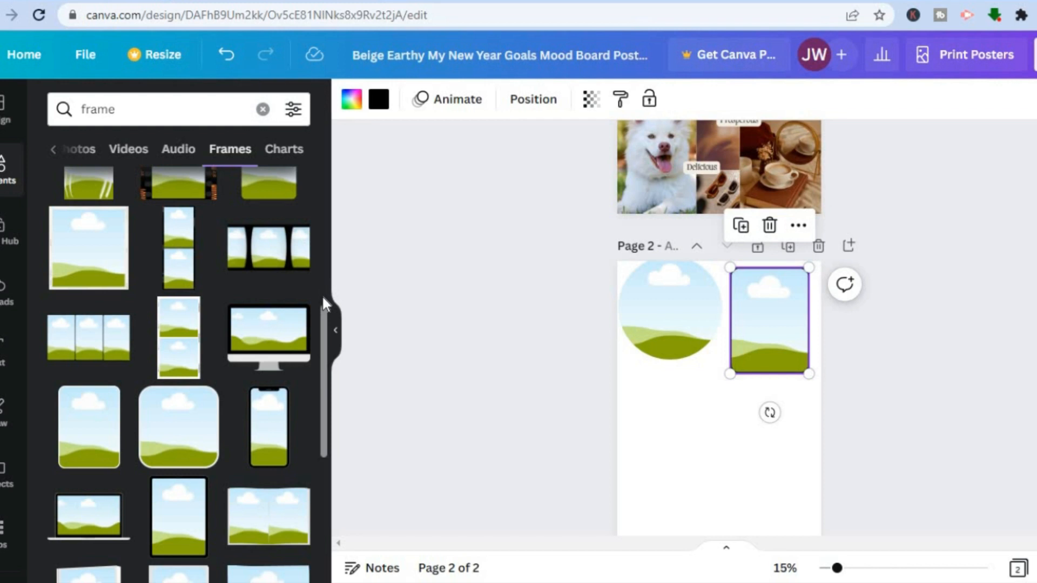
Step: Add the light-bordered portrait rectangle frame, shrink it, and position it just below the circle frame
{"action": "scroll", "coordinate": [316, 413], "scroll_direction": "down", "scroll_amount": 1}
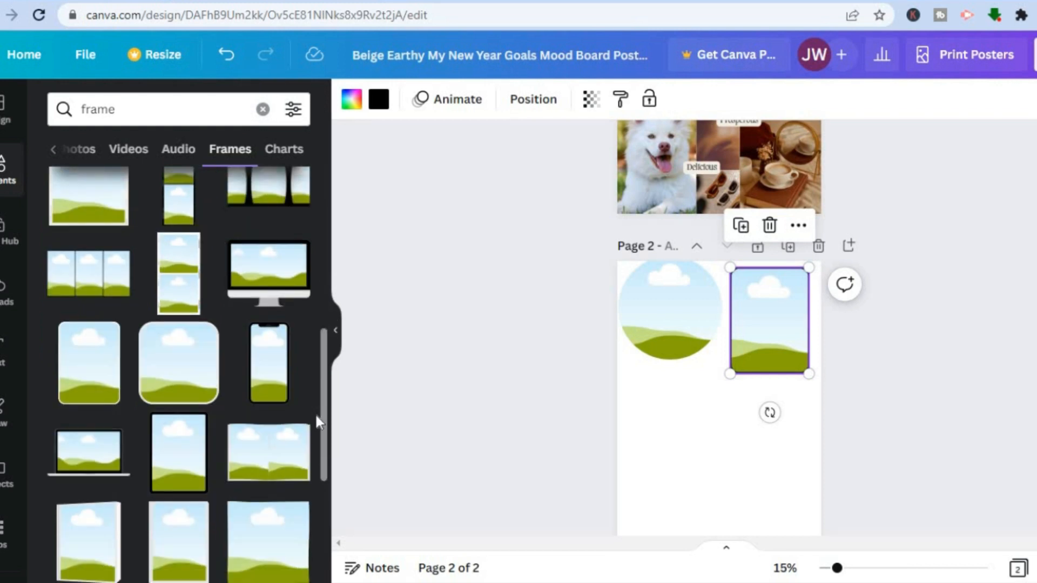
{"action": "scroll", "coordinate": [315, 413], "scroll_direction": "down", "scroll_amount": 5}
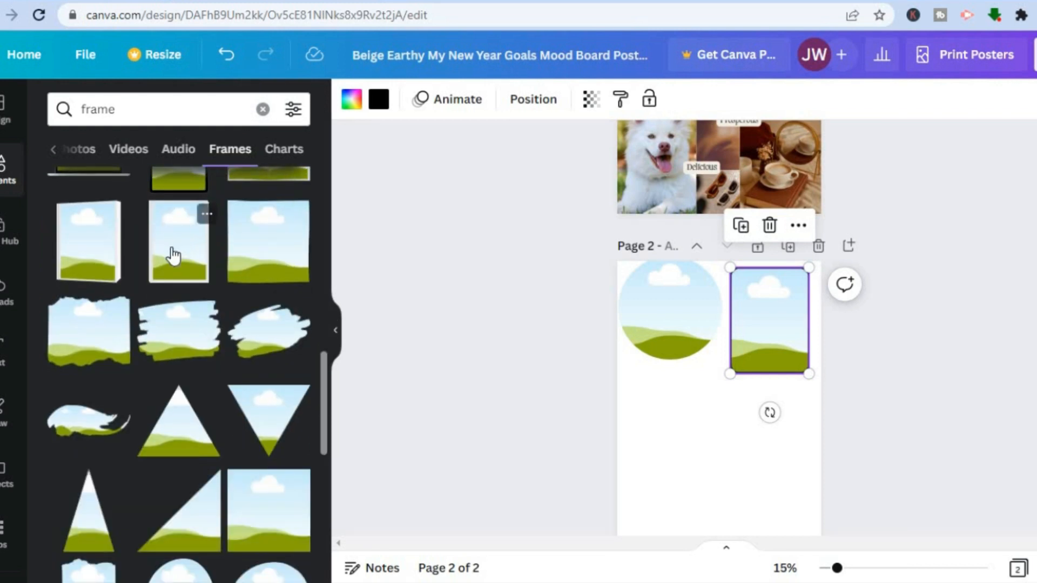
{"action": "left_click_drag", "start_coordinate": [608, 524], "coordinate": [664, 417]}
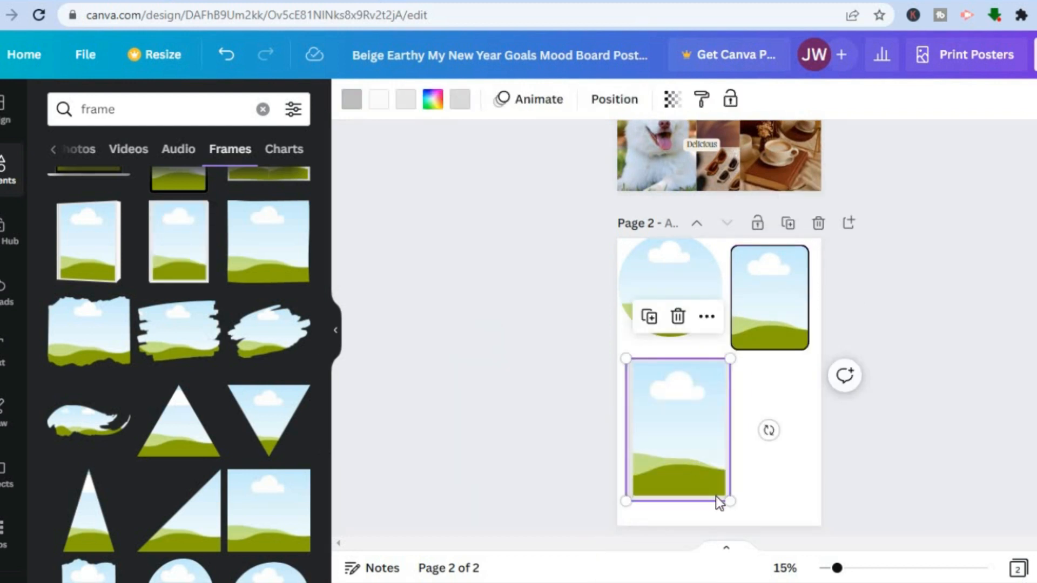
{"action": "left_click_drag", "start_coordinate": [725, 497], "coordinate": [694, 452]}
{"action": "left_click_drag", "start_coordinate": [653, 390], "coordinate": [655, 382]}
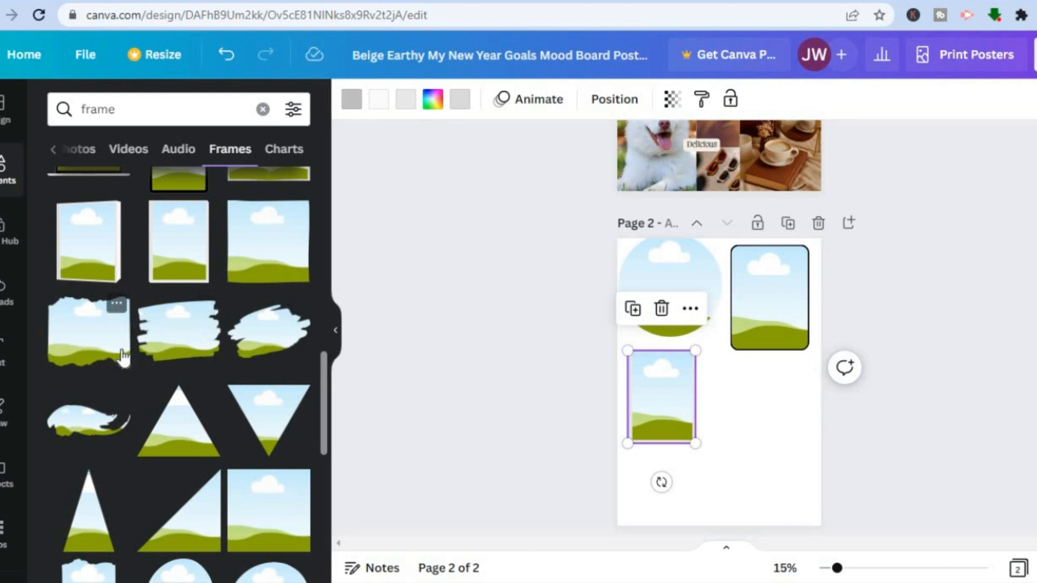
Step: Add the torn-edge paper frame beside the light-bordered frame and resize it to fit the space below the rounded frame
{"action": "left_click_drag", "start_coordinate": [88, 352], "coordinate": [749, 427]}
{"action": "left_click_drag", "start_coordinate": [812, 453], "coordinate": [785, 429]}
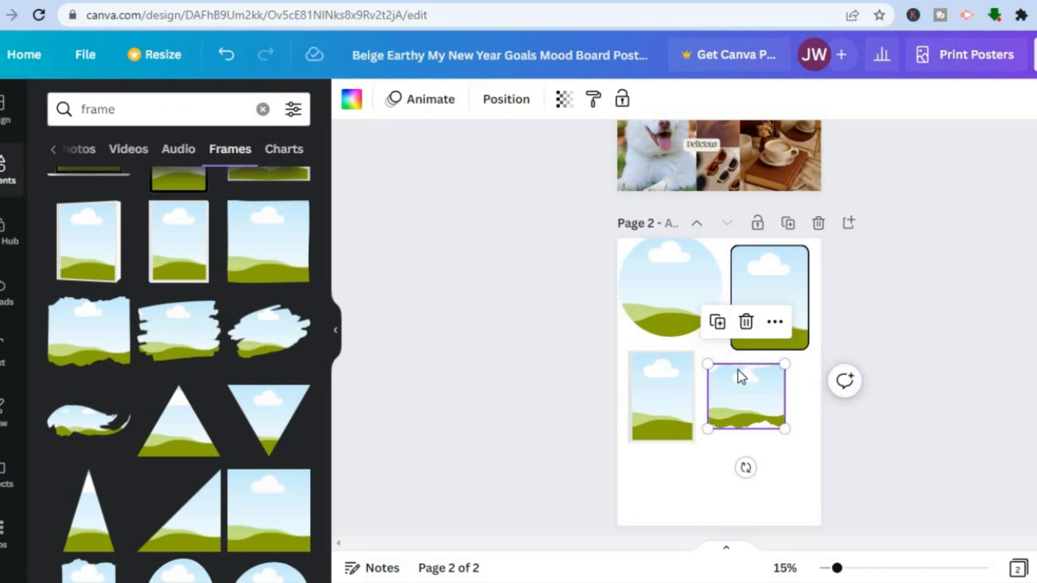
{"action": "left_click_drag", "start_coordinate": [786, 430], "coordinate": [793, 439]}
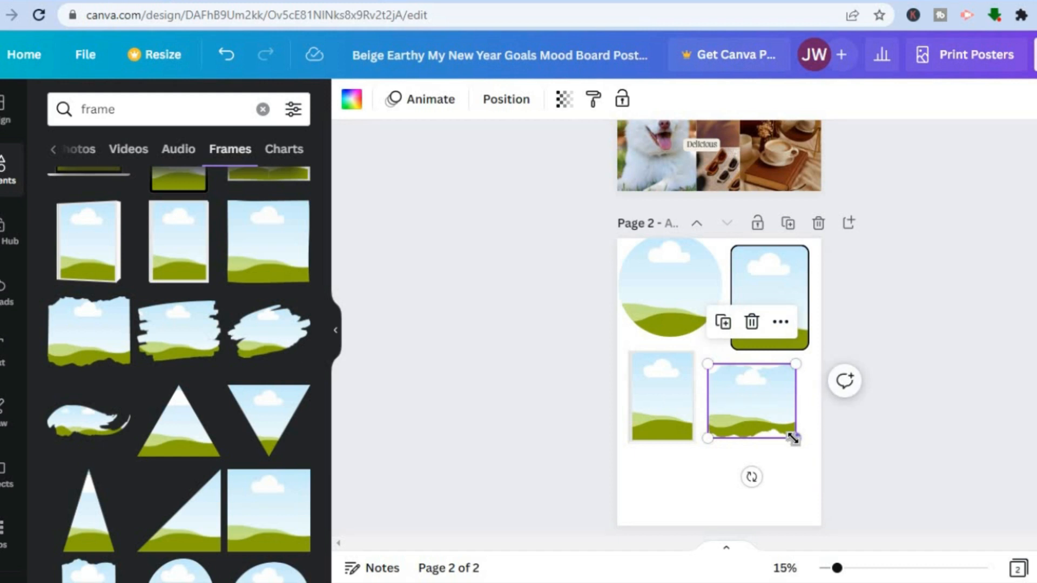
Step: Set the second page's background to a solid teal, #0EAFA1, as a new custom color
{"action": "left_click", "coordinate": [805, 500]}
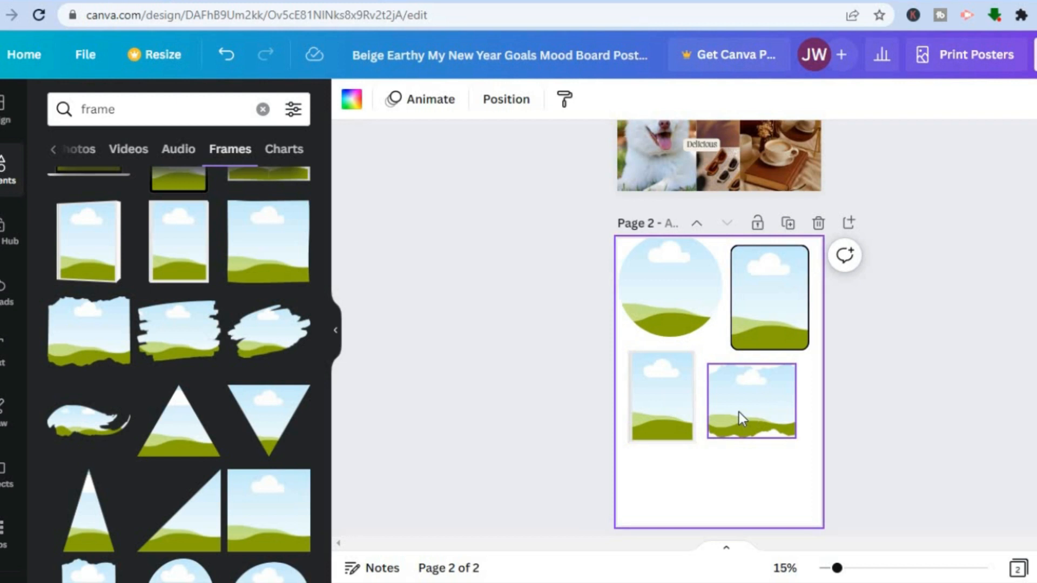
{"action": "left_click", "coordinate": [348, 106]}
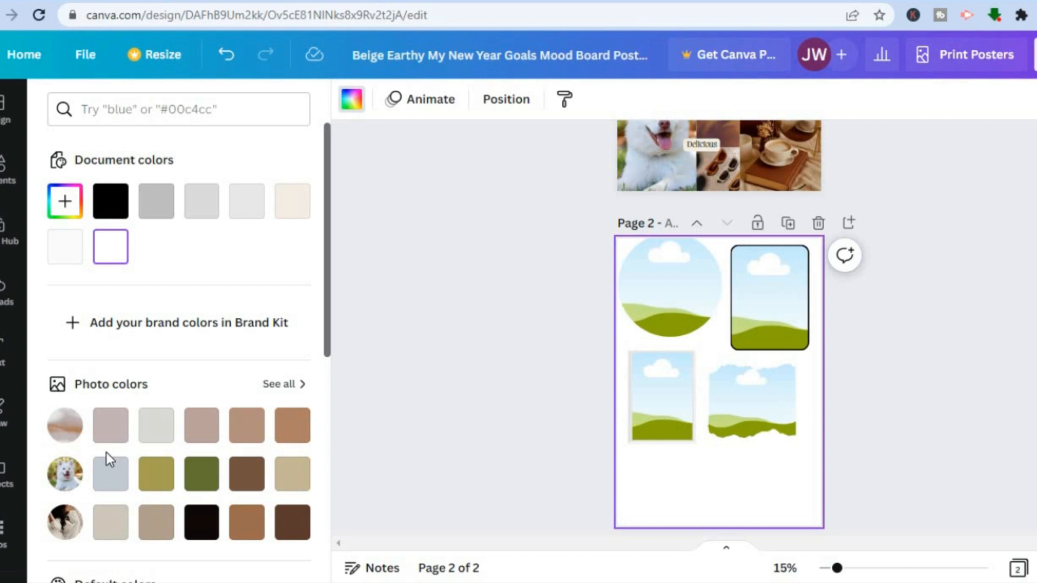
{"action": "left_click", "coordinate": [64, 202]}
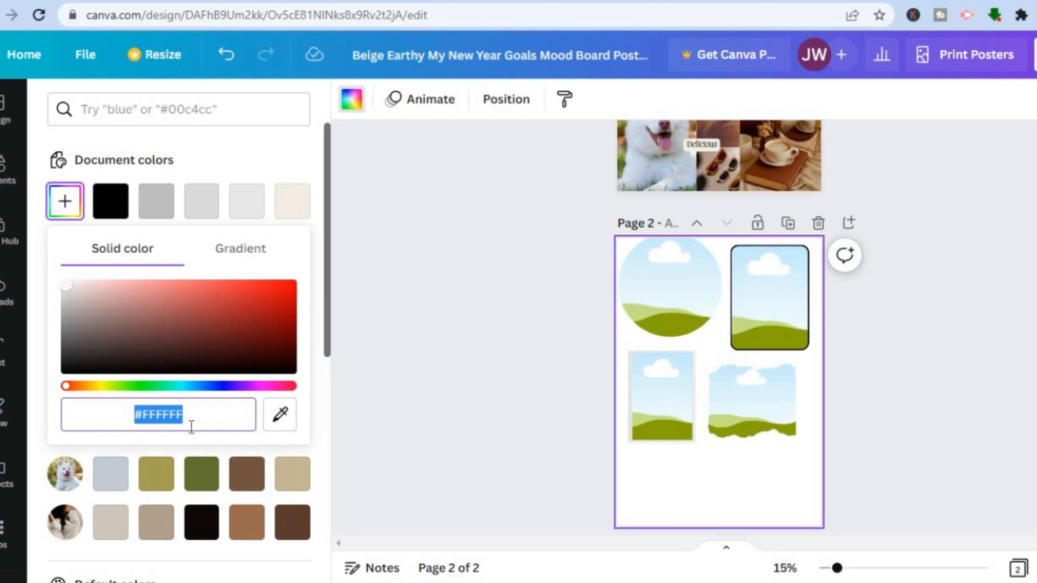
{"action": "left_click", "coordinate": [177, 387]}
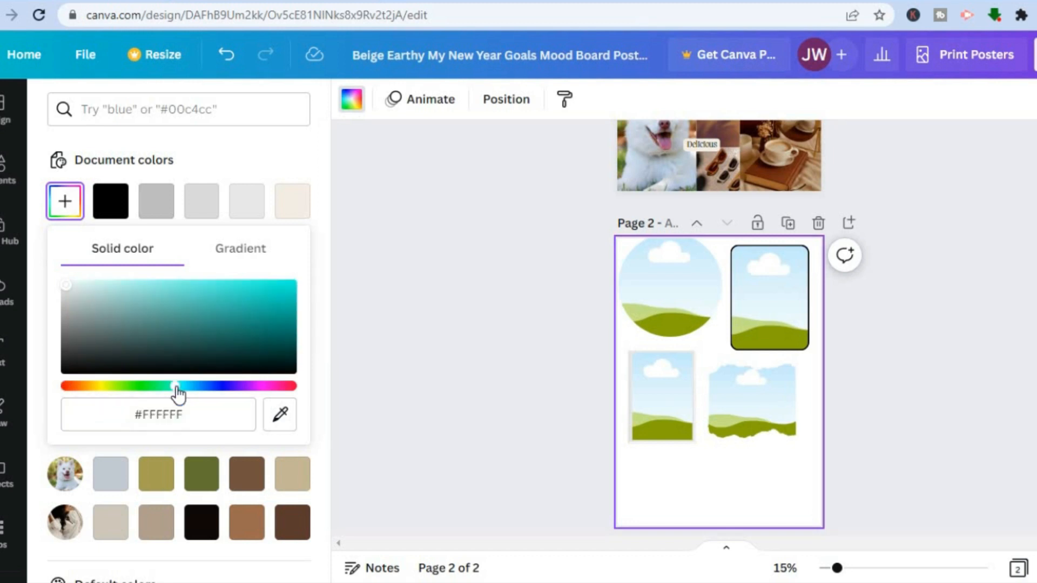
{"action": "left_click", "coordinate": [279, 290]}
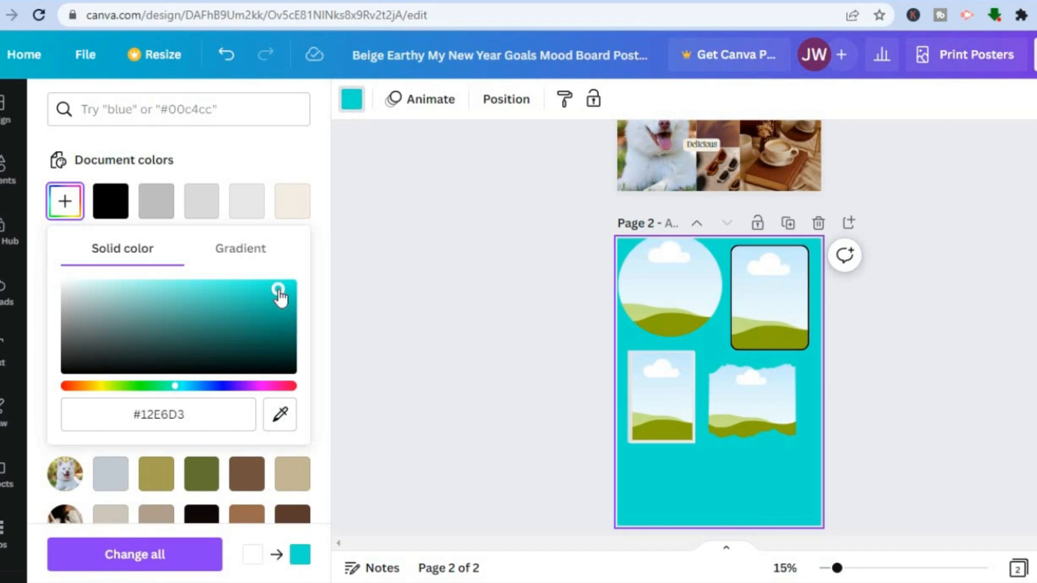
{"action": "left_click", "coordinate": [249, 294]}
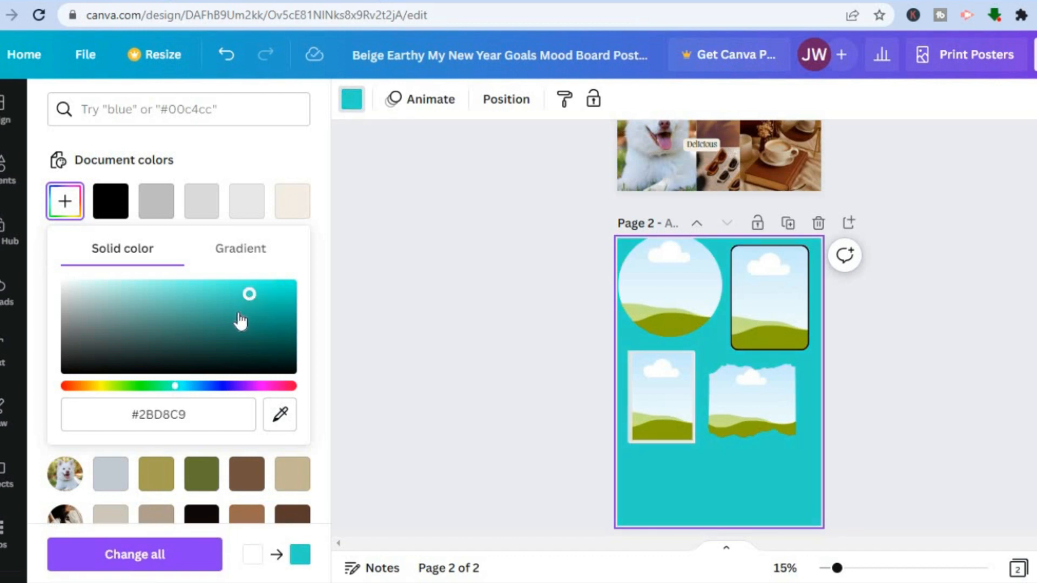
{"action": "left_click", "coordinate": [238, 313]}
{"action": "left_click", "coordinate": [277, 310]}
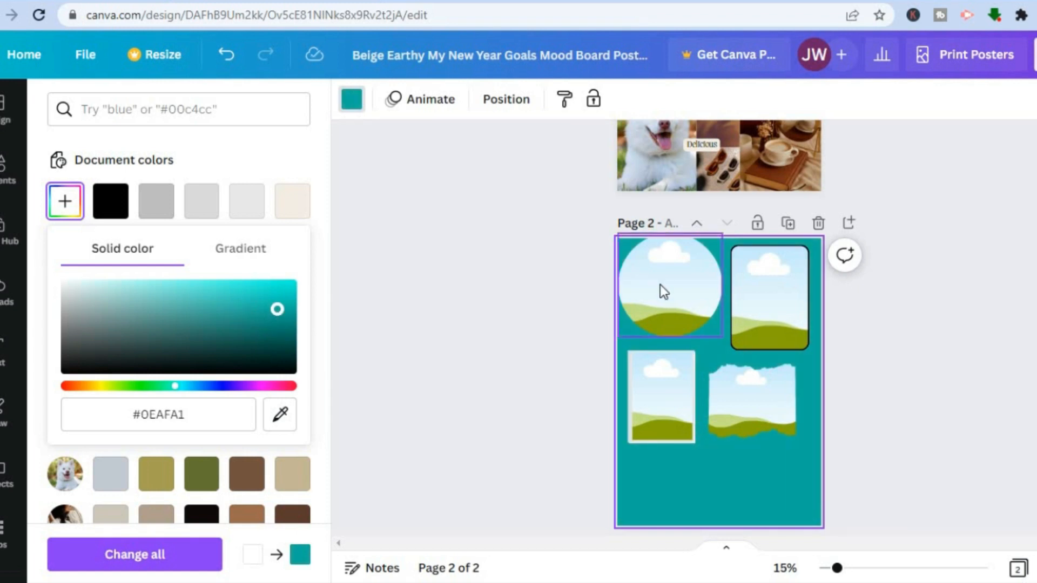
{"action": "left_click", "coordinate": [490, 329]}
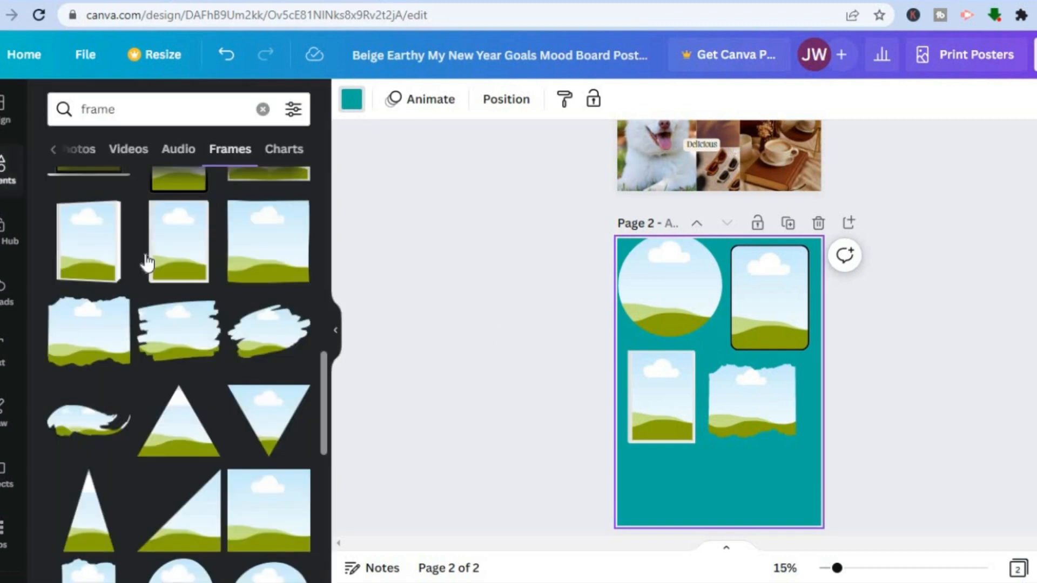
Step: Search the elements for "car" and fill the circle frame with the white Mercedes photo
{"action": "left_click", "coordinate": [12, 178]}
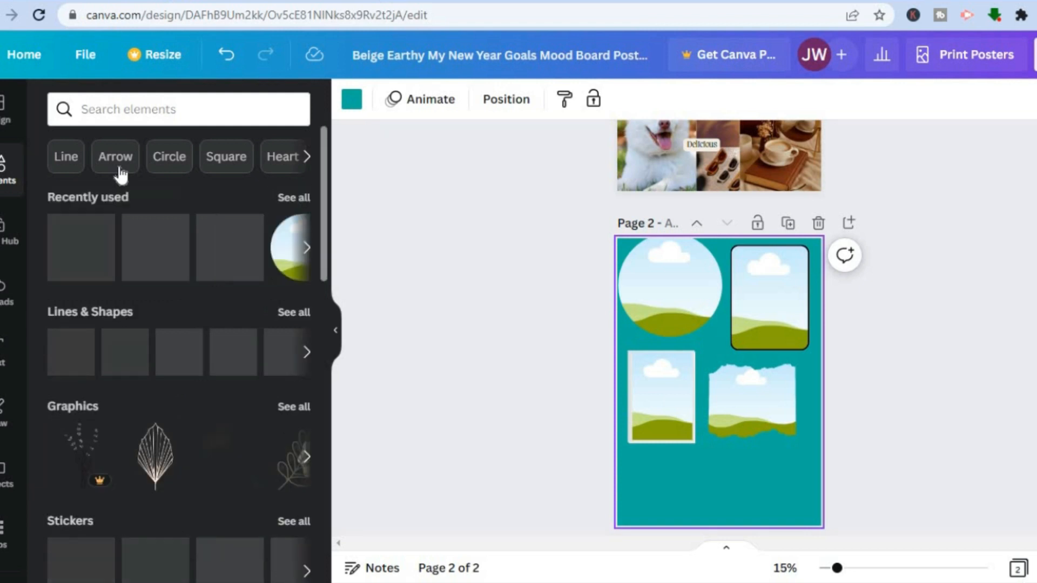
{"action": "left_click", "coordinate": [161, 114]}
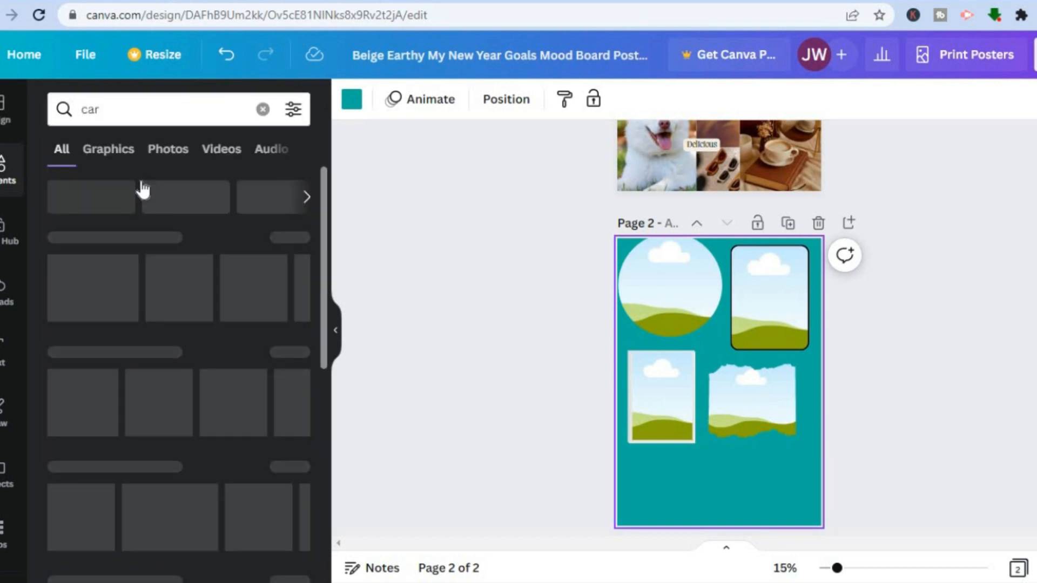
{"action": "left_click", "coordinate": [141, 180]}
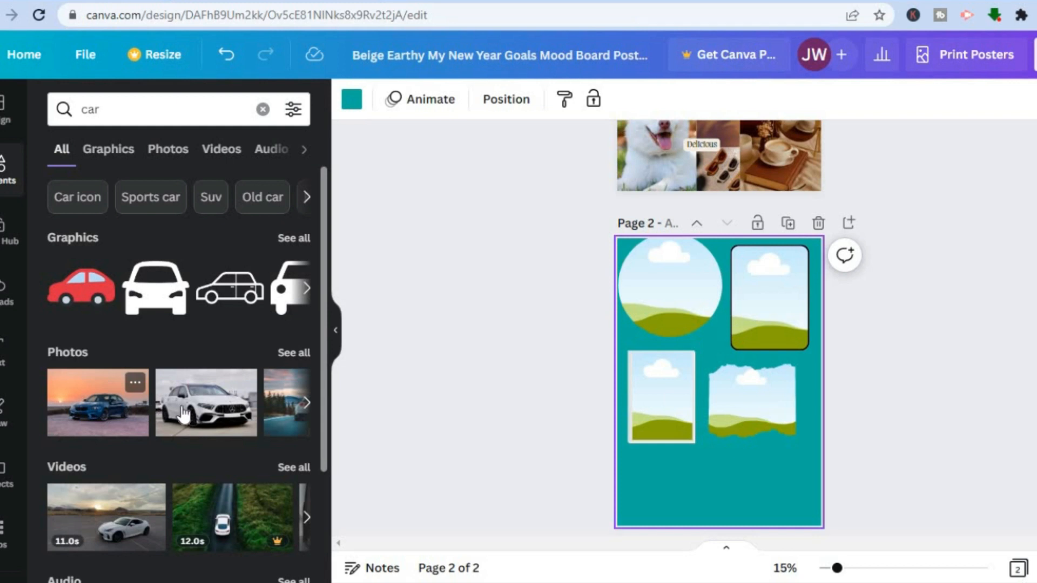
{"action": "left_click_drag", "start_coordinate": [635, 268], "coordinate": [635, 268]}
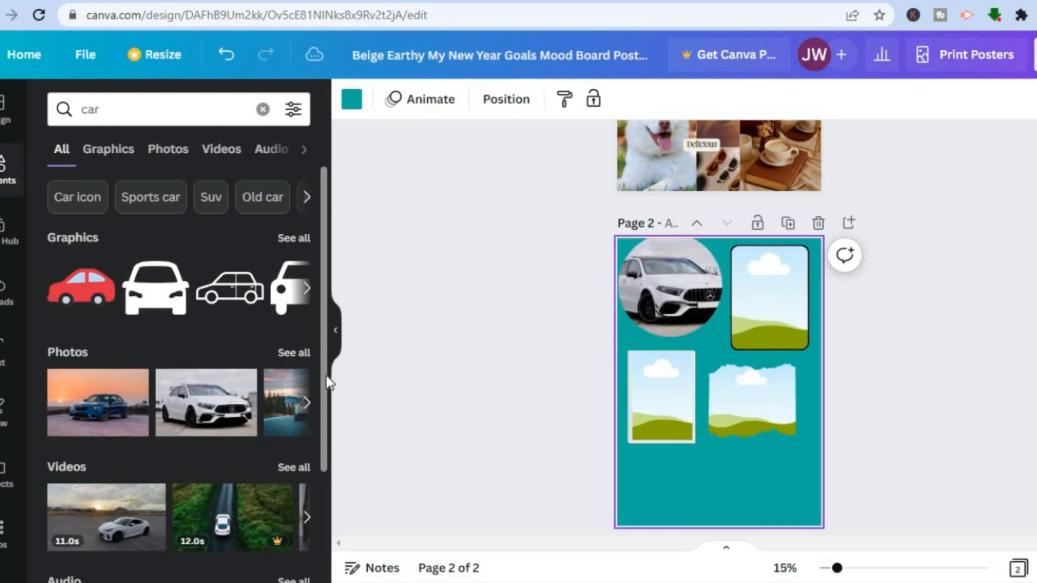
Step: Search the elements for "cat", fill the rounded rectangle frame with the photo of the cat in sunglasses and coat, and clear the search
{"action": "left_click", "coordinate": [263, 109]}
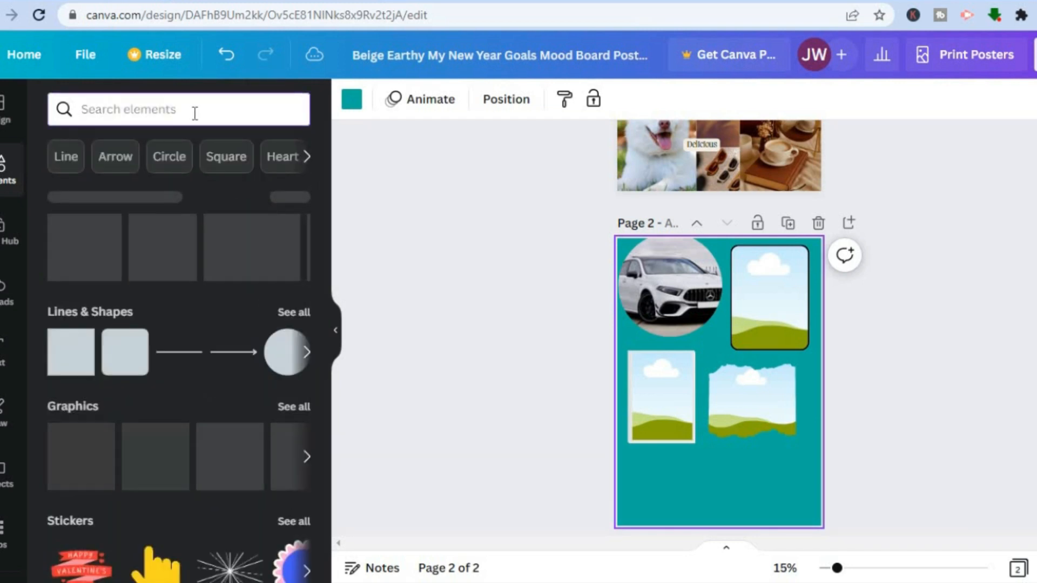
{"action": "type", "text": "cat"}
{"action": "key", "text": "Return"}
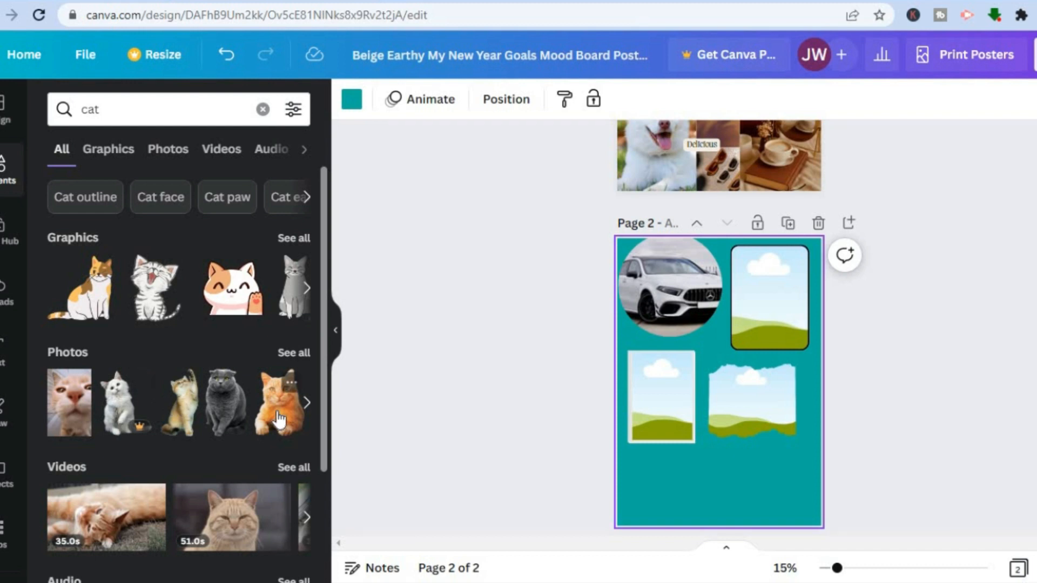
{"action": "left_click", "coordinate": [309, 405]}
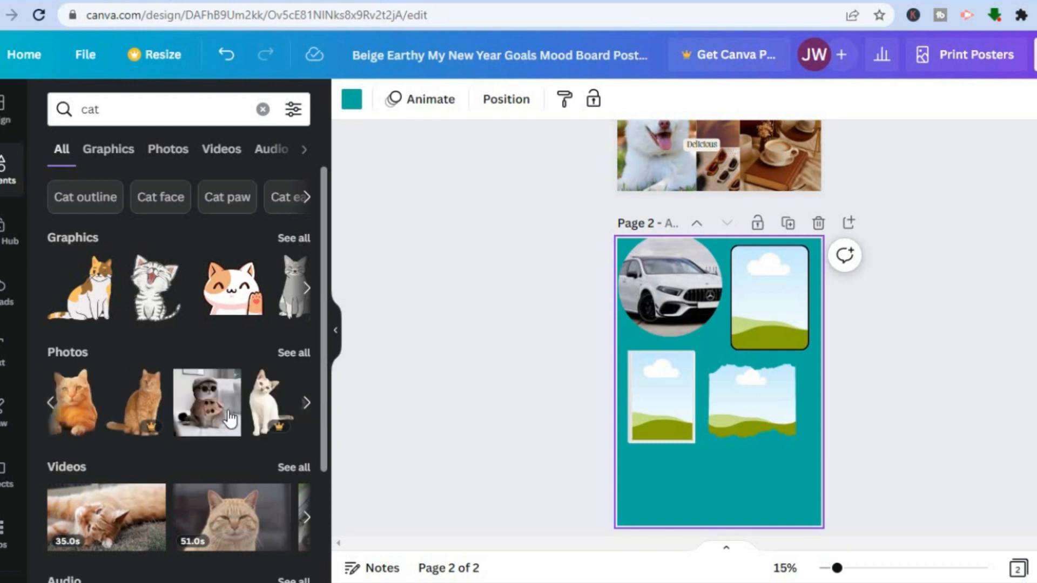
{"action": "left_click_drag", "start_coordinate": [225, 418], "coordinate": [755, 301]}
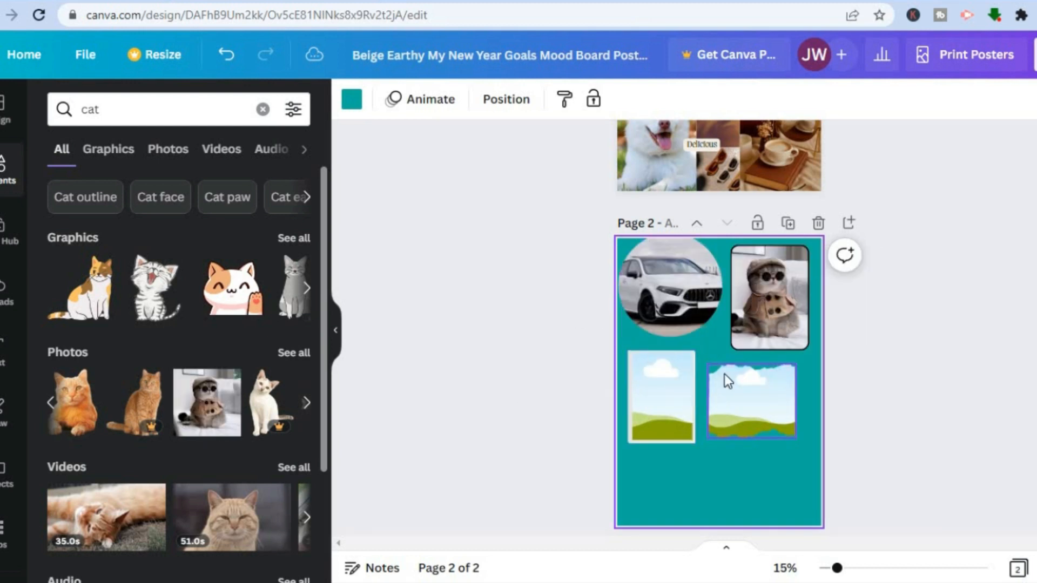
{"action": "left_click", "coordinate": [263, 110]}
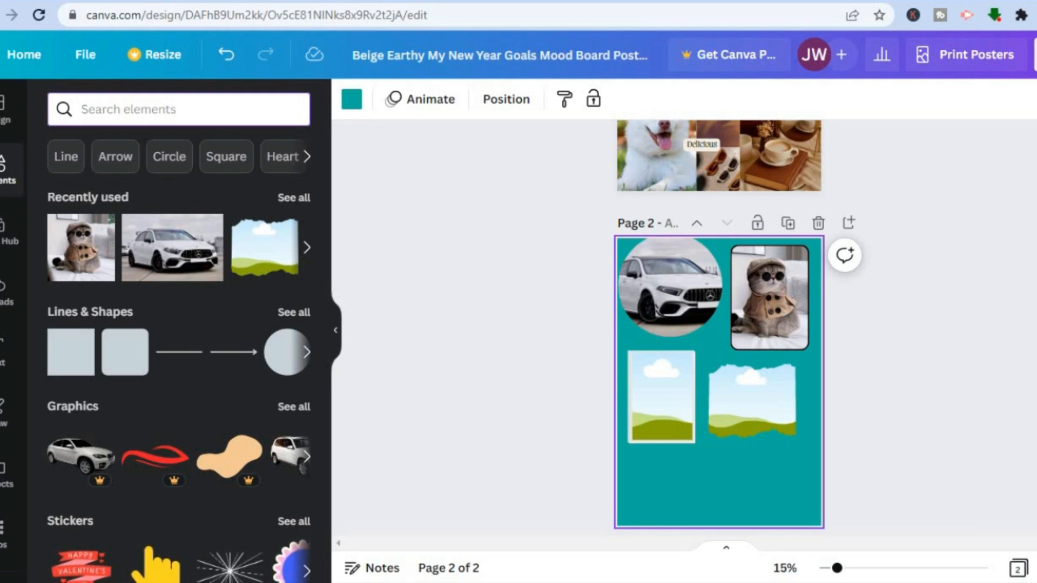
Step: Open the design's download settings and limit the PNG download to page 1
{"action": "left_click", "coordinate": [1036, 55]}
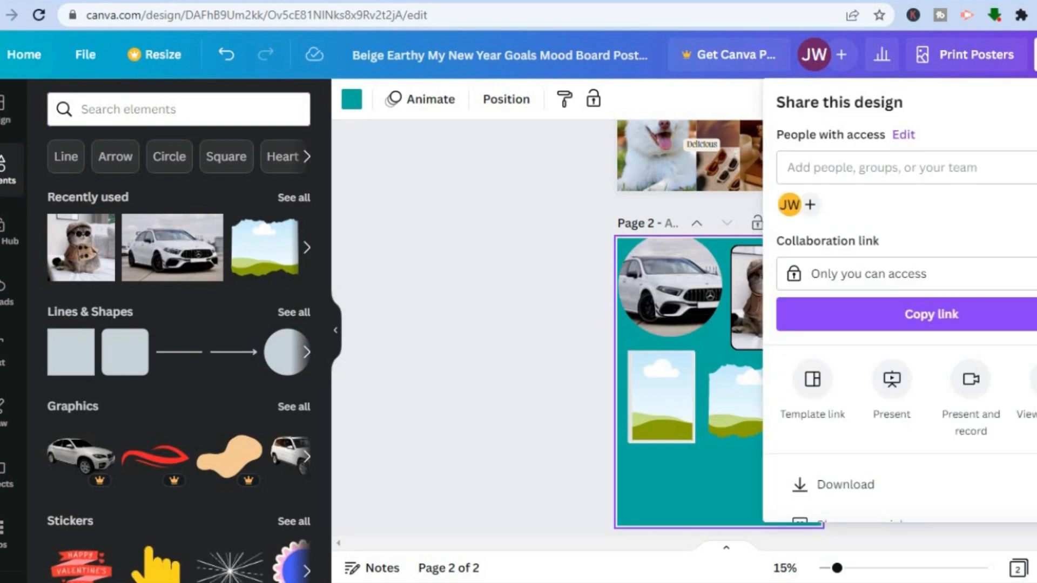
{"action": "scroll", "coordinate": [1014, 332], "scroll_direction": "down", "scroll_amount": 2}
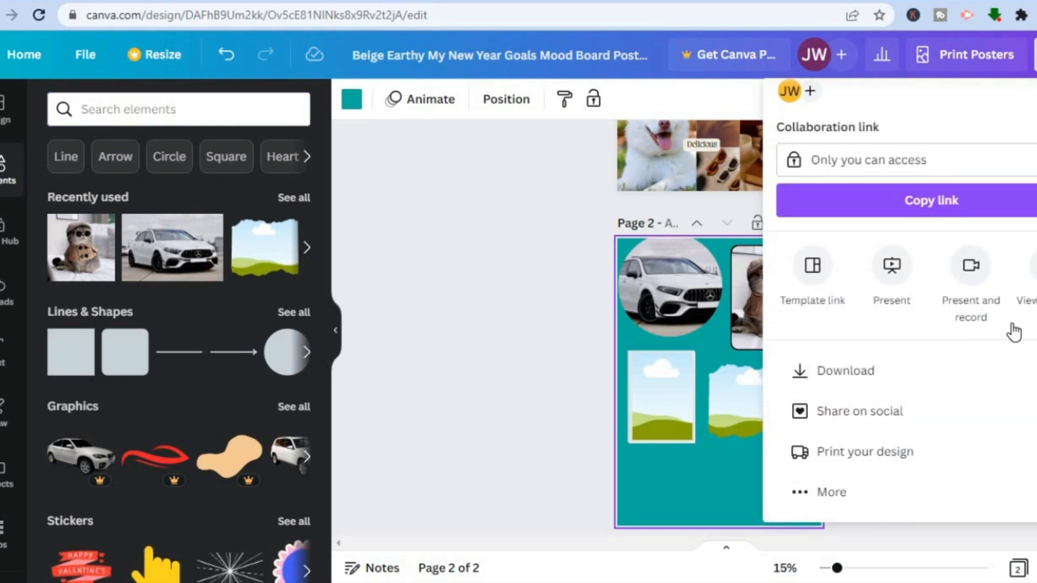
{"action": "left_click", "coordinate": [879, 376]}
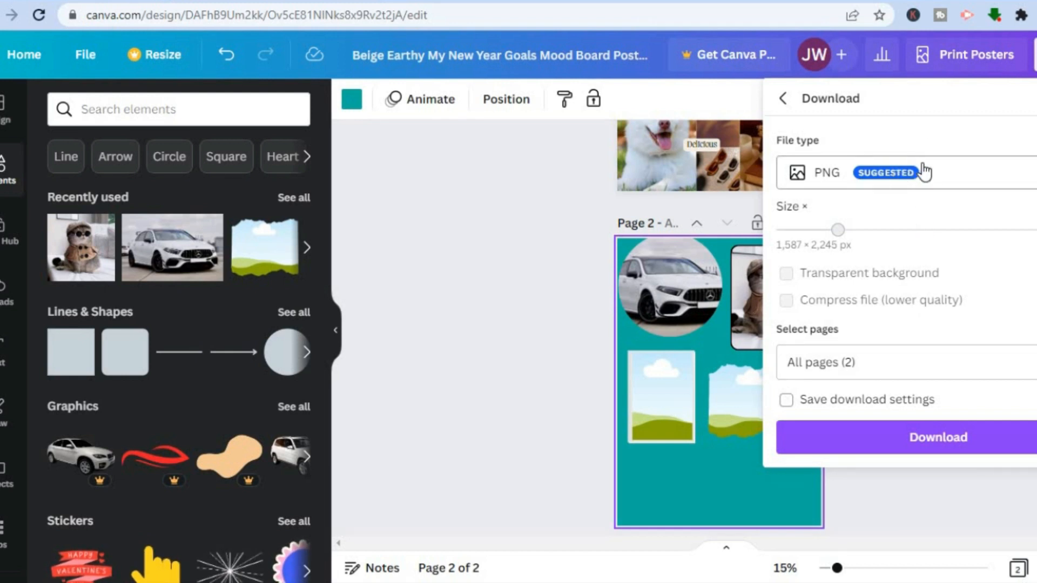
{"action": "left_click", "coordinate": [898, 357]}
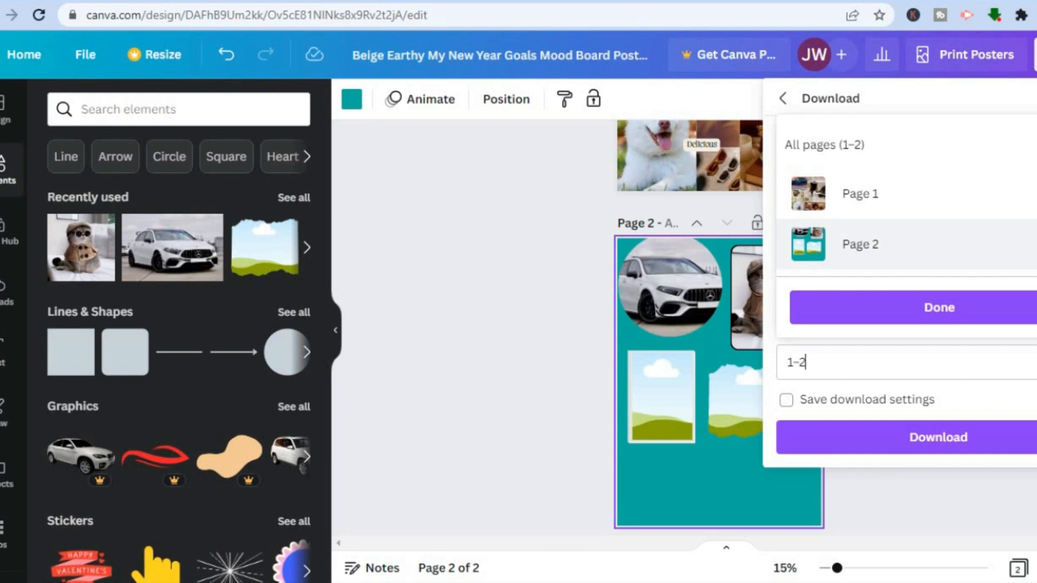
{"action": "left_click", "coordinate": [1027, 244]}
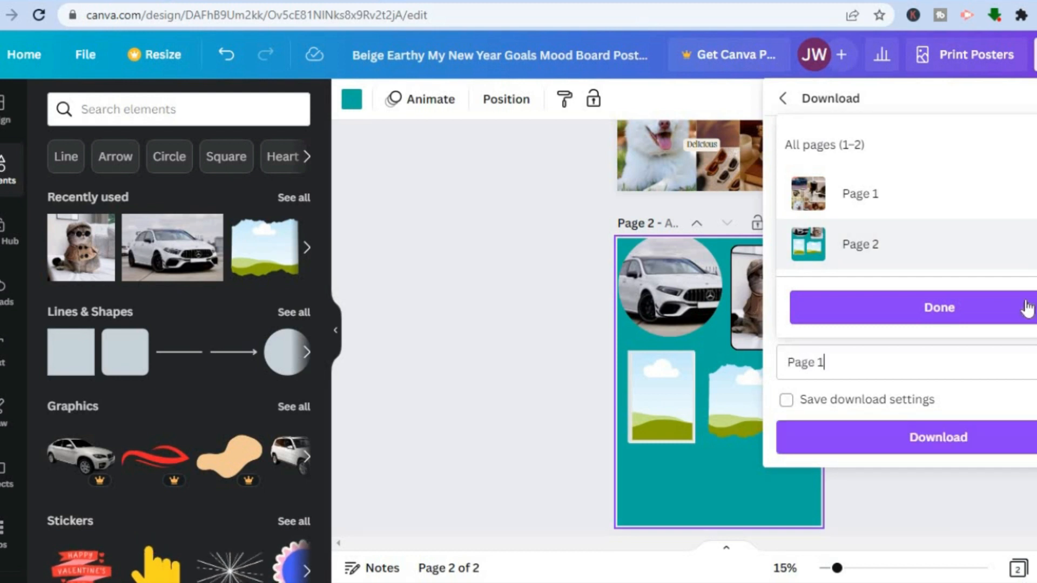
{"action": "left_click", "coordinate": [1009, 315]}
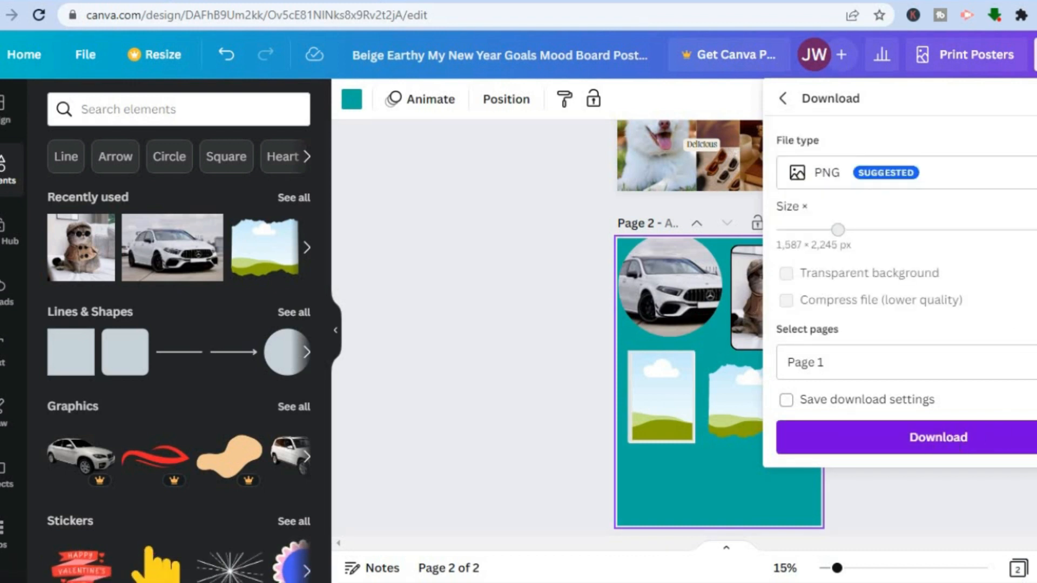
Step: Switch the download's page selection to page 2 only and close the settings without downloading
{"action": "left_click", "coordinate": [999, 362]}
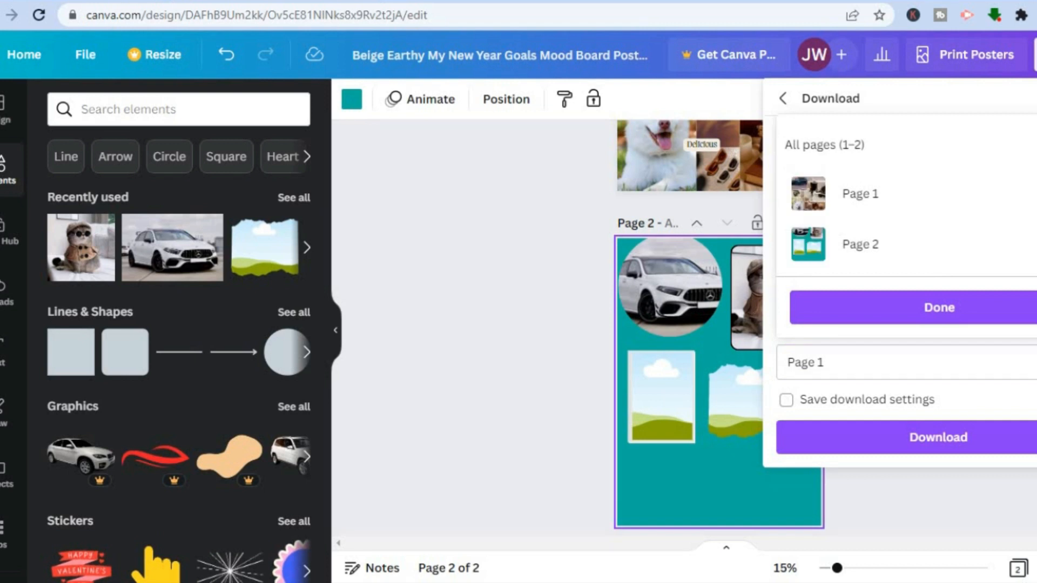
{"action": "left_click", "coordinate": [1030, 245]}
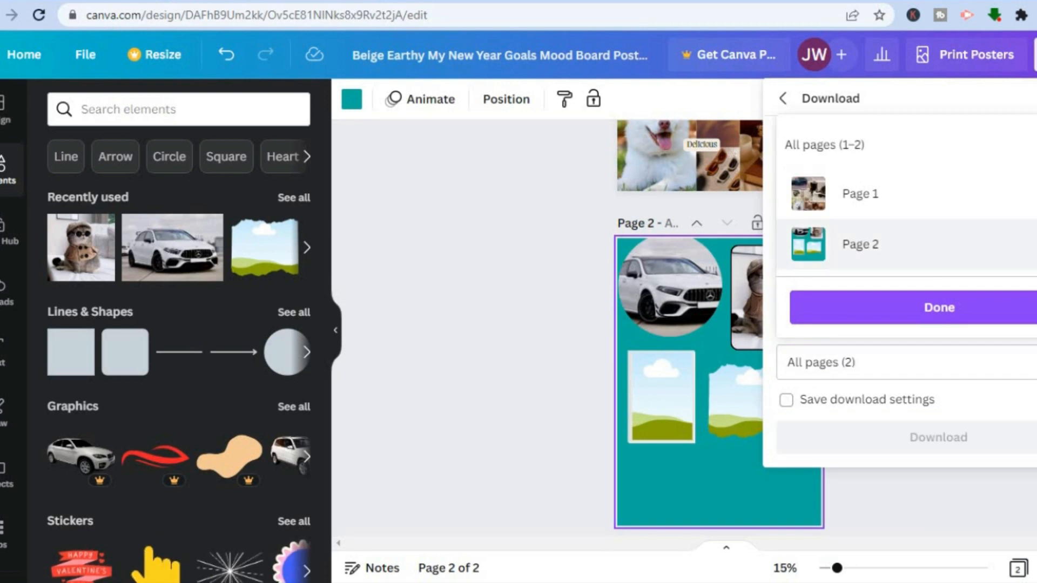
{"action": "left_click", "coordinate": [1029, 194]}
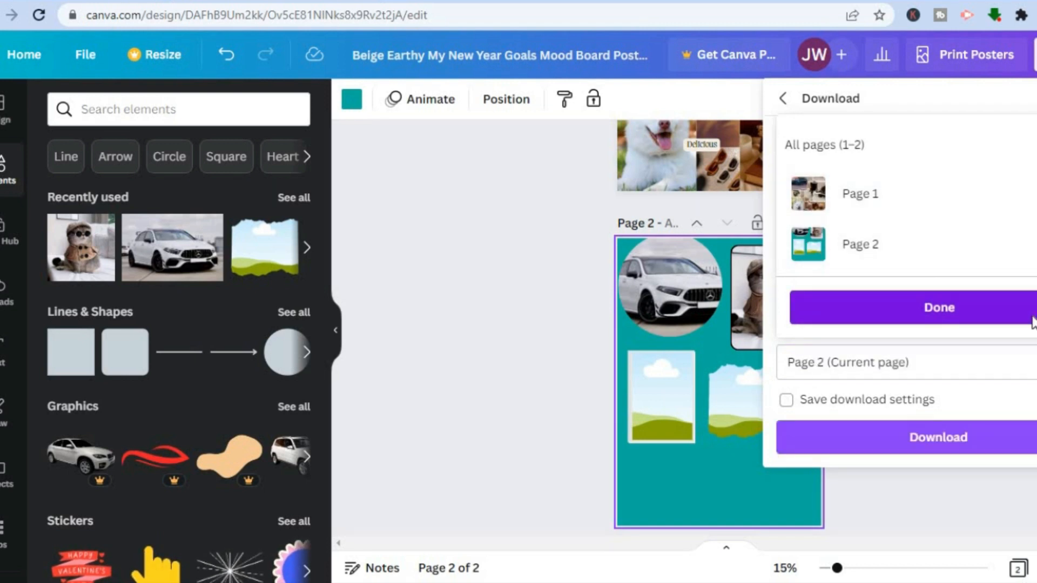
{"action": "left_click", "coordinate": [1033, 323]}
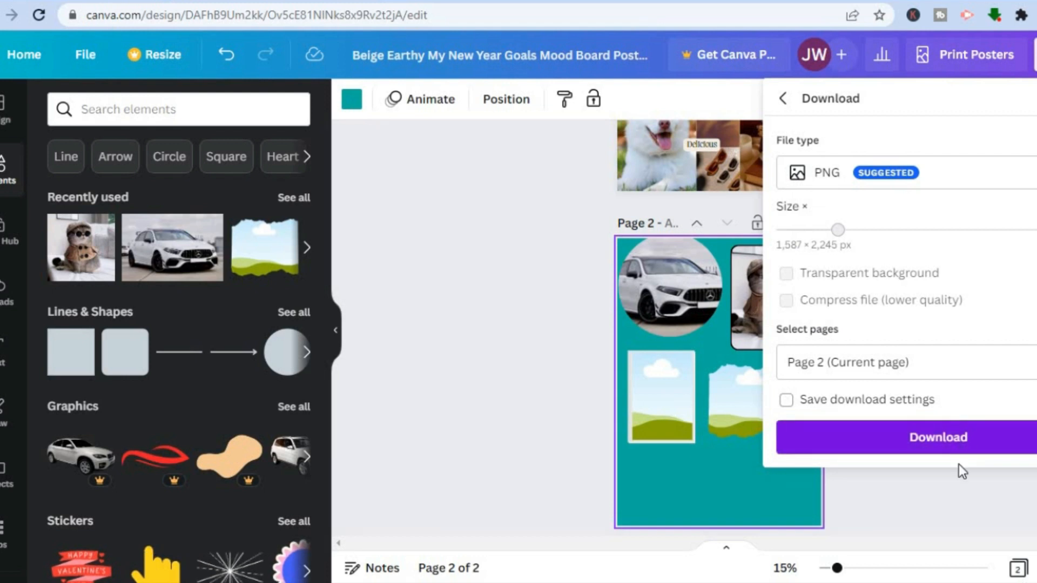
{"action": "left_click", "coordinate": [944, 500]}
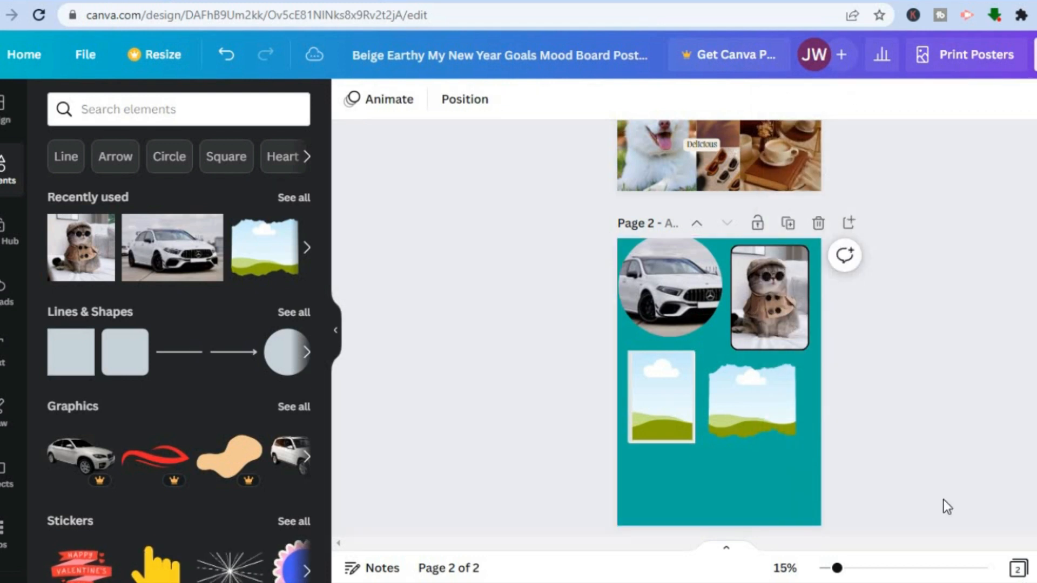